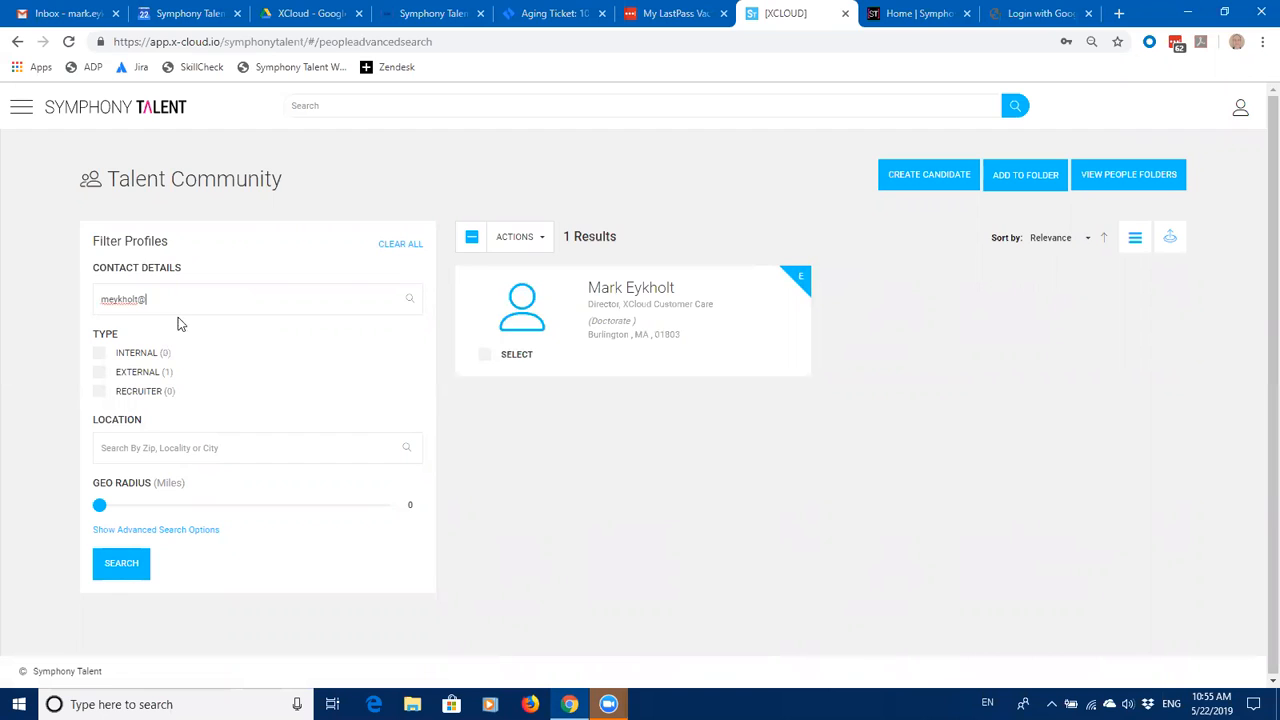
Step: Search Contact Details with the gmail.com and outlook.com variants of the candidate's email
type("gmail.com")
key("Return")
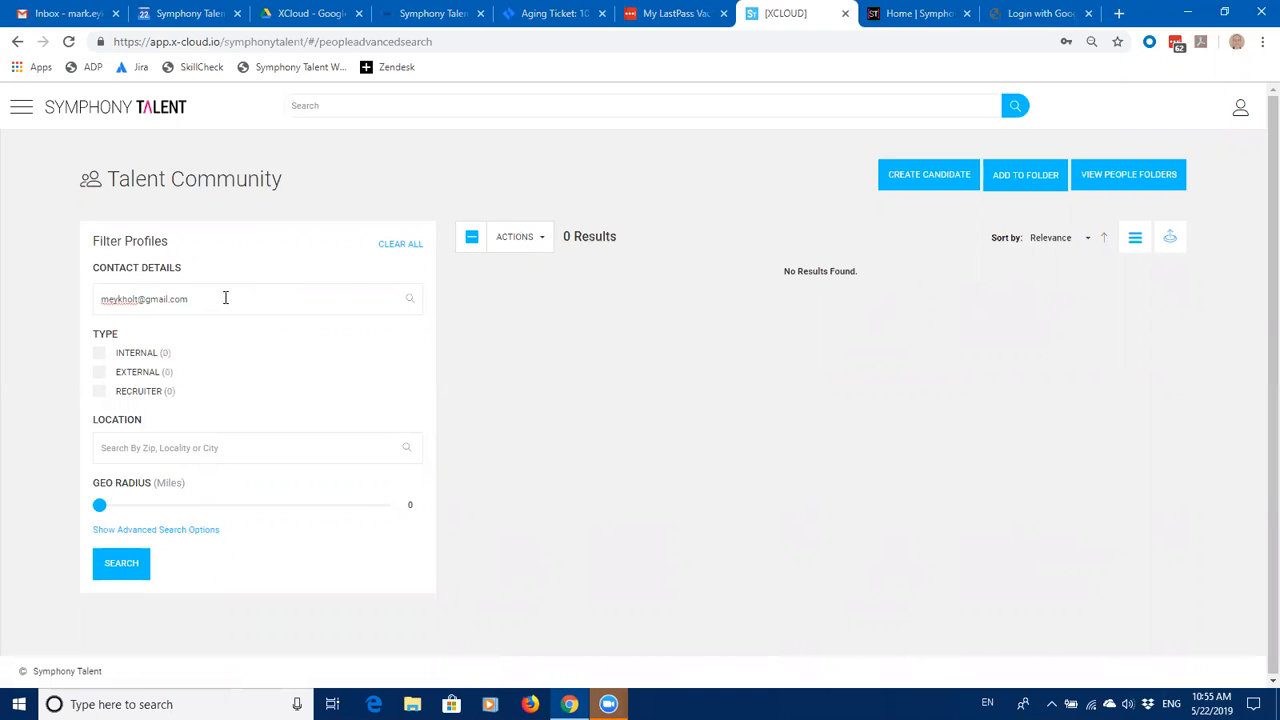
key("BackSpace")
key("BackSpace")
key("BackSpace")
key("BackSpace")
key("BackSpace")
key("BackSpace")
type("outlook.com")
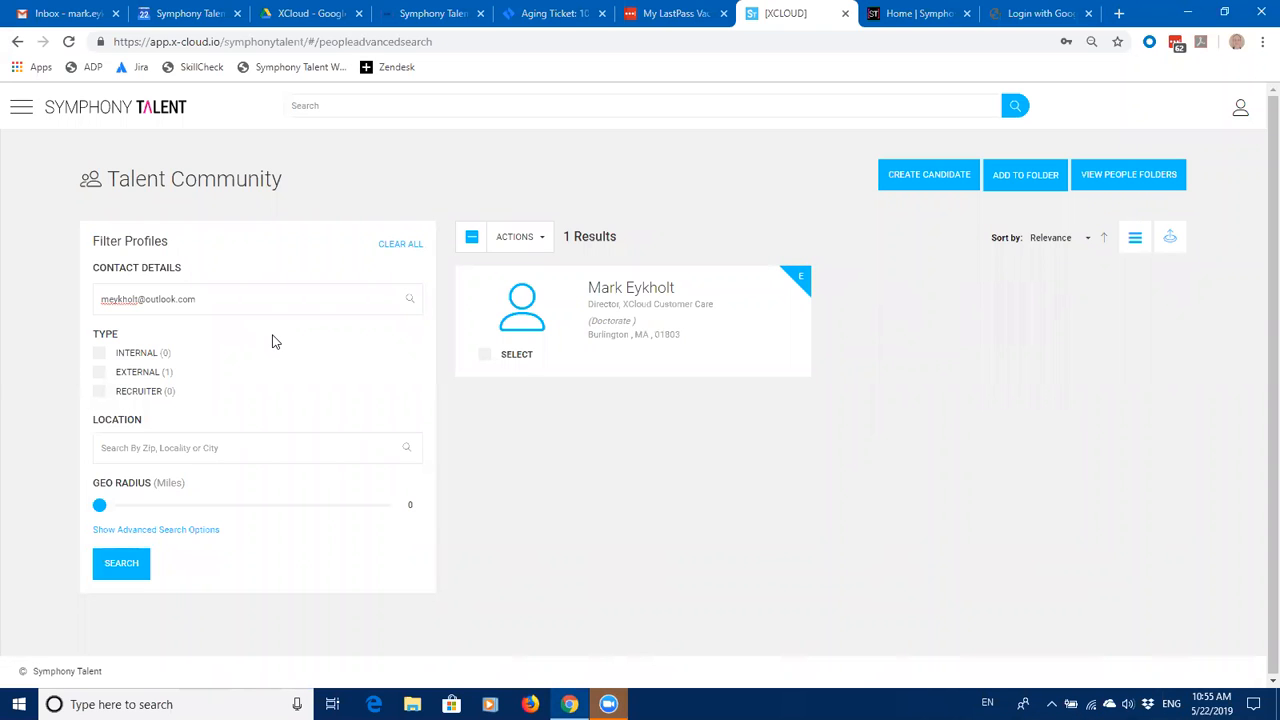
Step: Search Talent Community by the candidate's full name, then begin a new candidate profile
key("BackSpace")
key("BackSpace")
key("BackSpace")
key("BackSpace")
key("BackSpace")
key("BackSpace")
key("BackSpace")
key("BackSpace")
key("BackSpace")
key("BackSpace")
key("BackSpace")
key("BackSpace")
key("BackSpace")
key("BackSpace")
key("BackSpace")
key("BackSpace")
key("BackSpace")
key("BackSpace")
key("BackSpace")
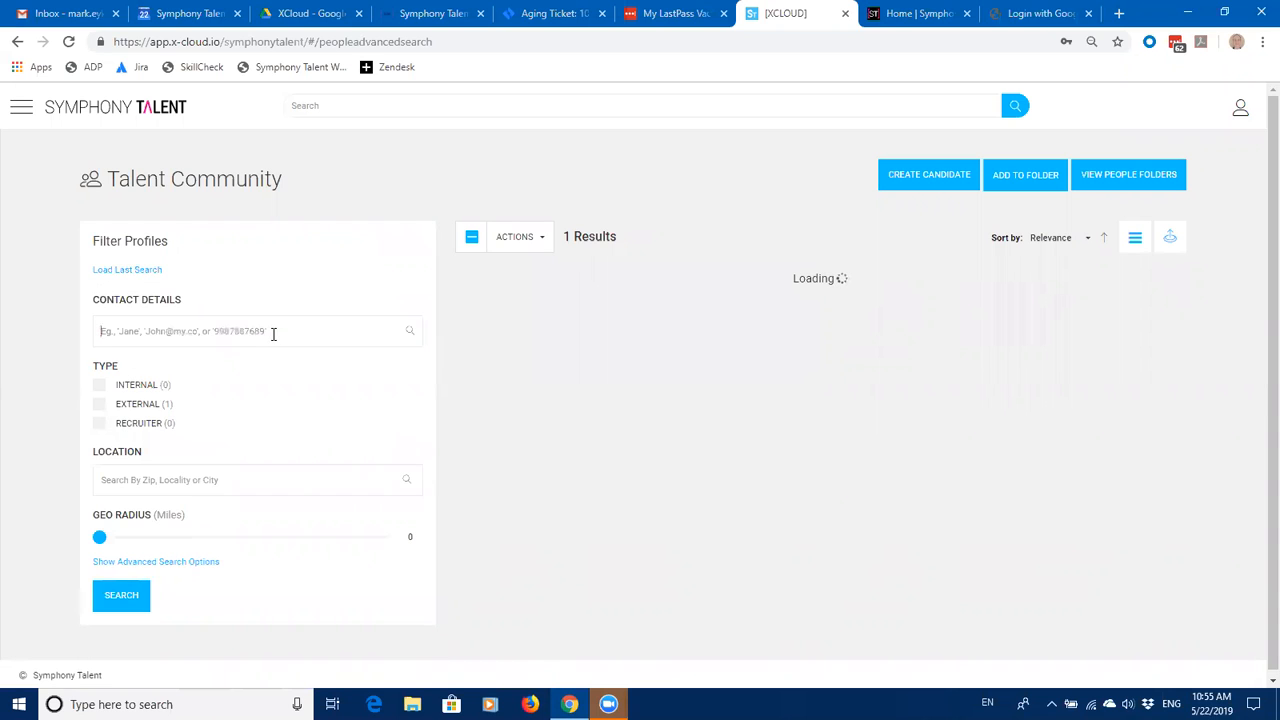
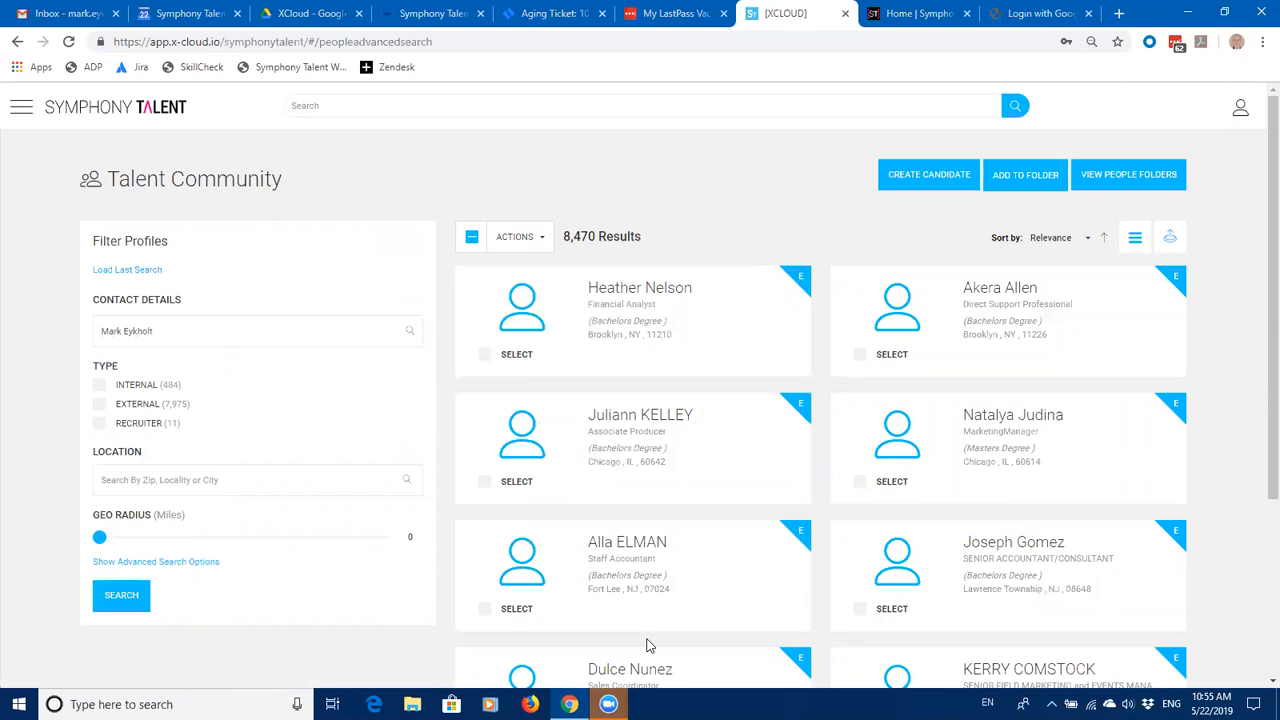
key("Return")
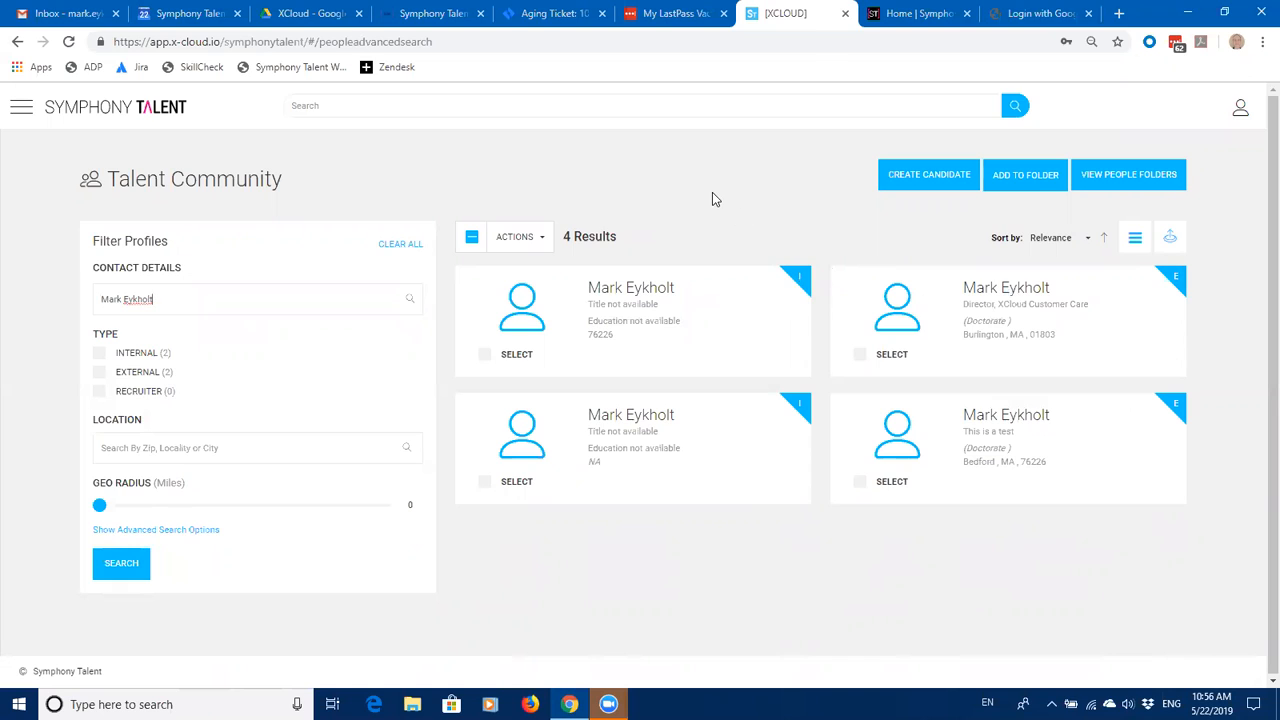
left_click(927, 183)
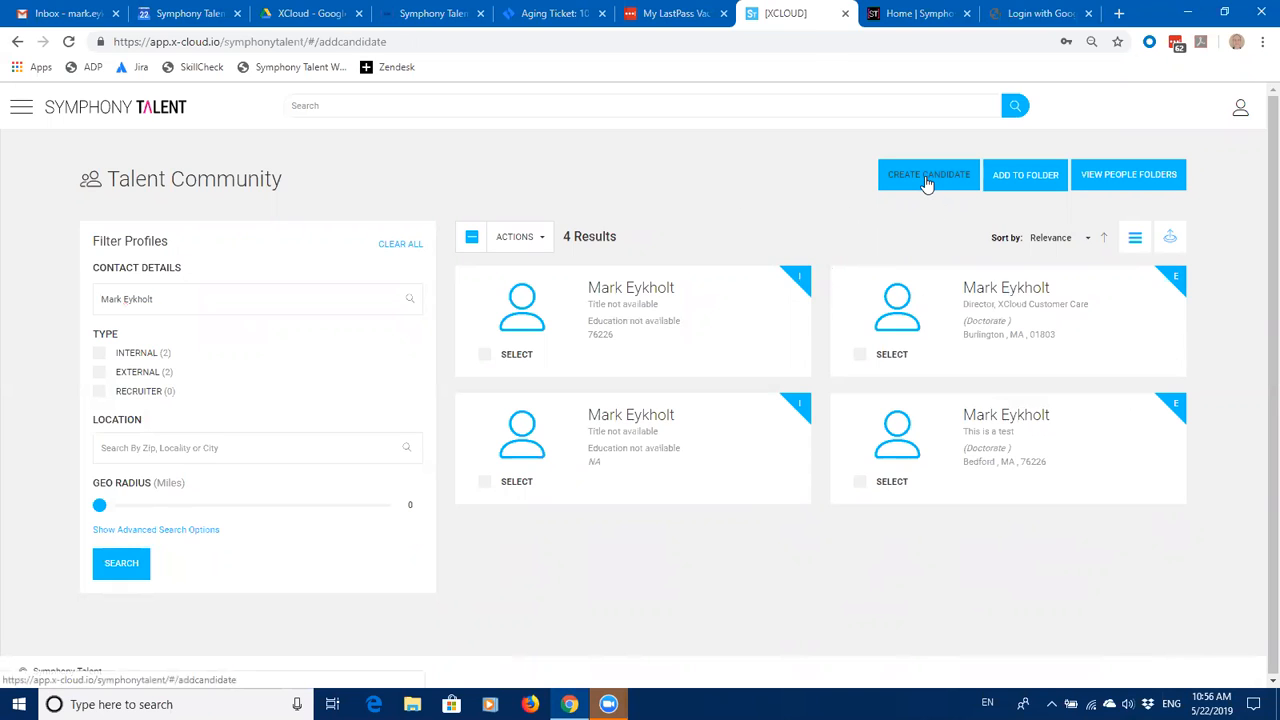
Step: Try the candidate's email with gmail and outlook domains and check for existing profiles
left_click(156, 379)
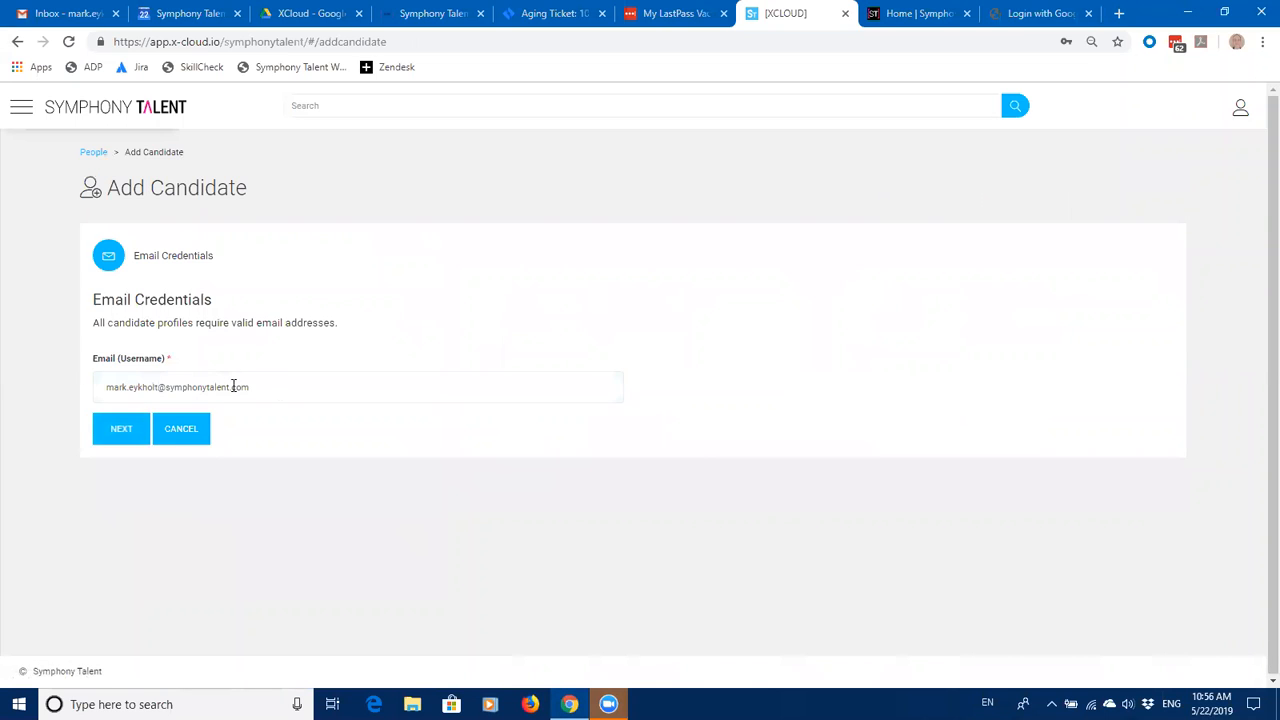
left_click_drag(280, 391, 91, 393)
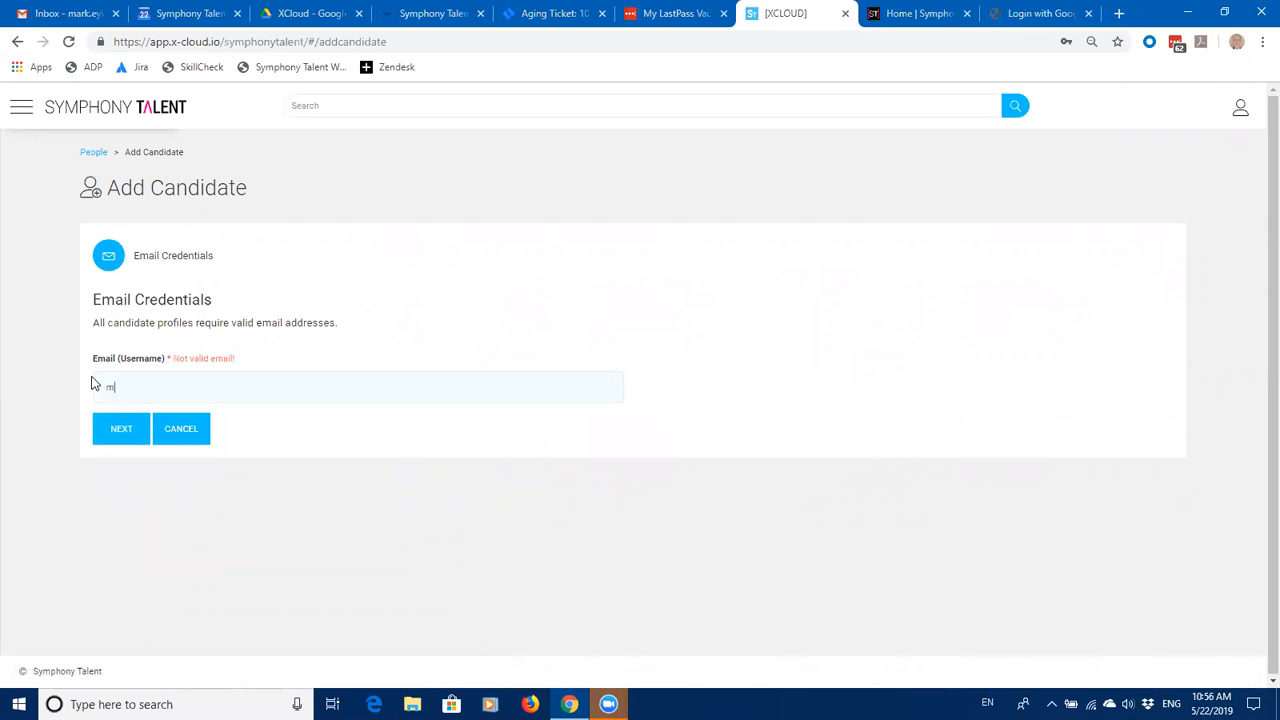
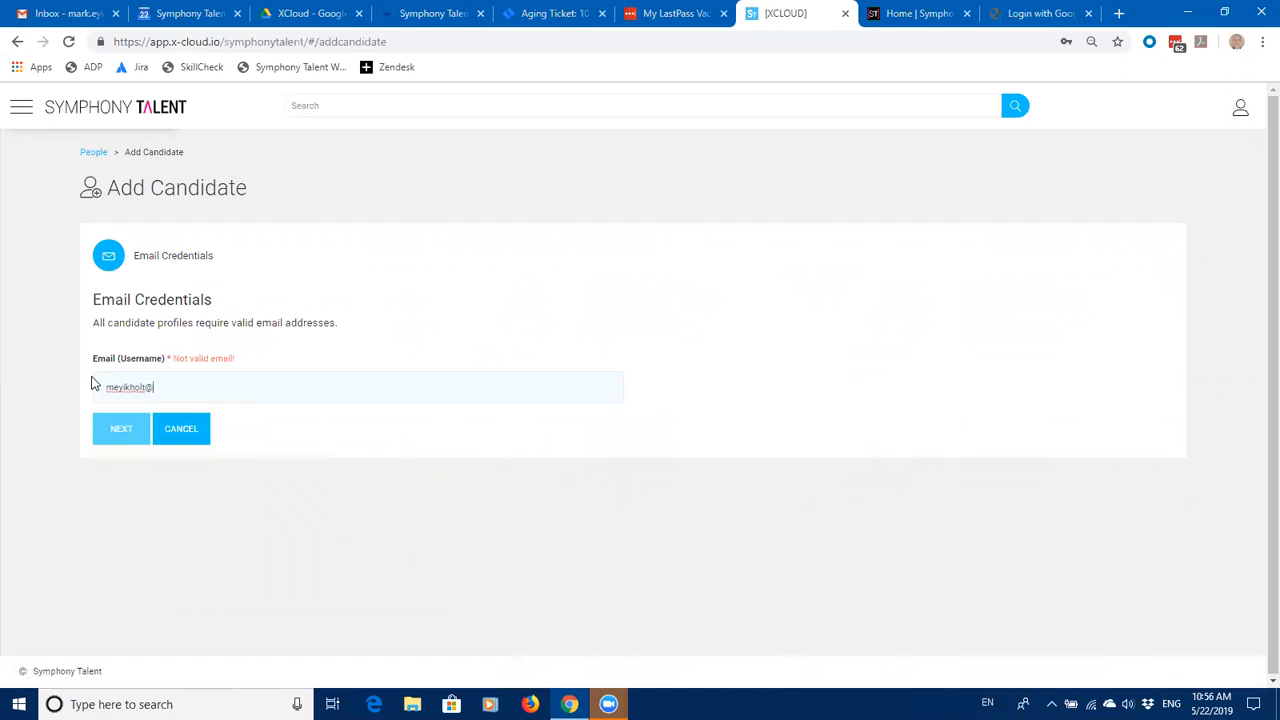
left_click_drag(243, 368, 189, 366)
left_click(196, 384)
type(".com")
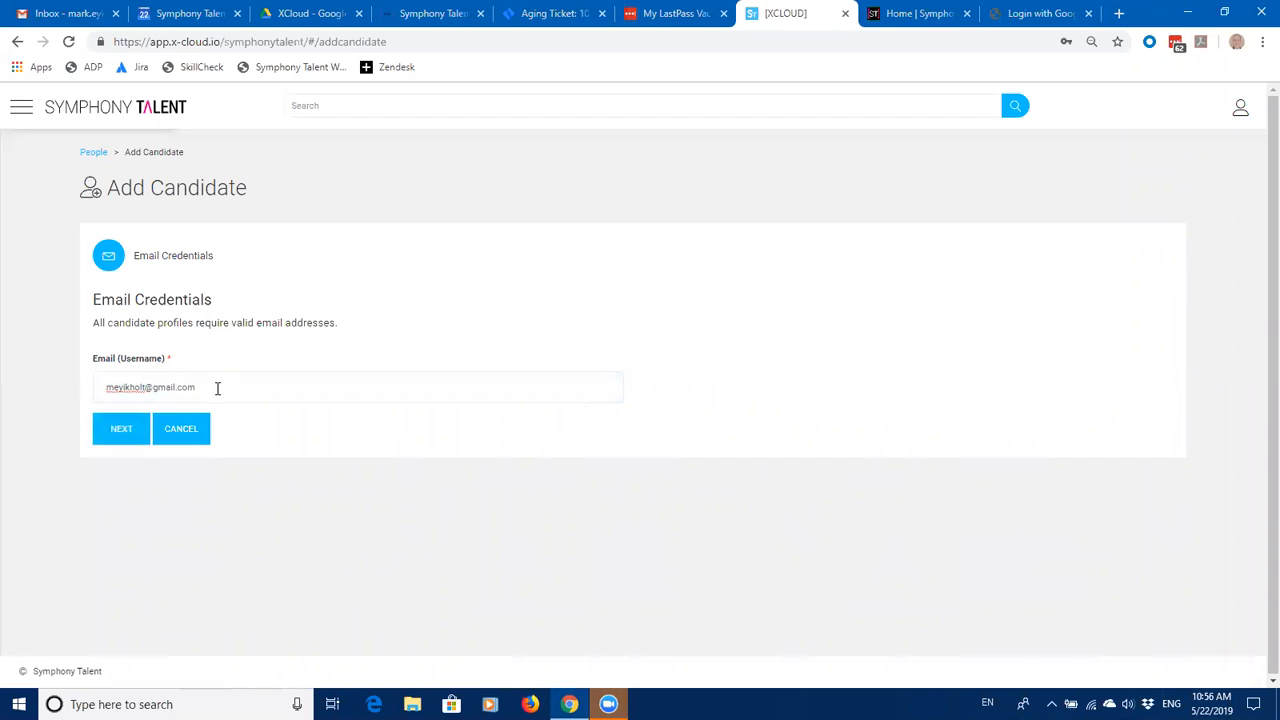
key("BackSpace")
key("BackSpace")
key("BackSpace")
key("BackSpace")
key("BackSpace")
key("BackSpace")
key("BackSpace")
key("BackSpace")
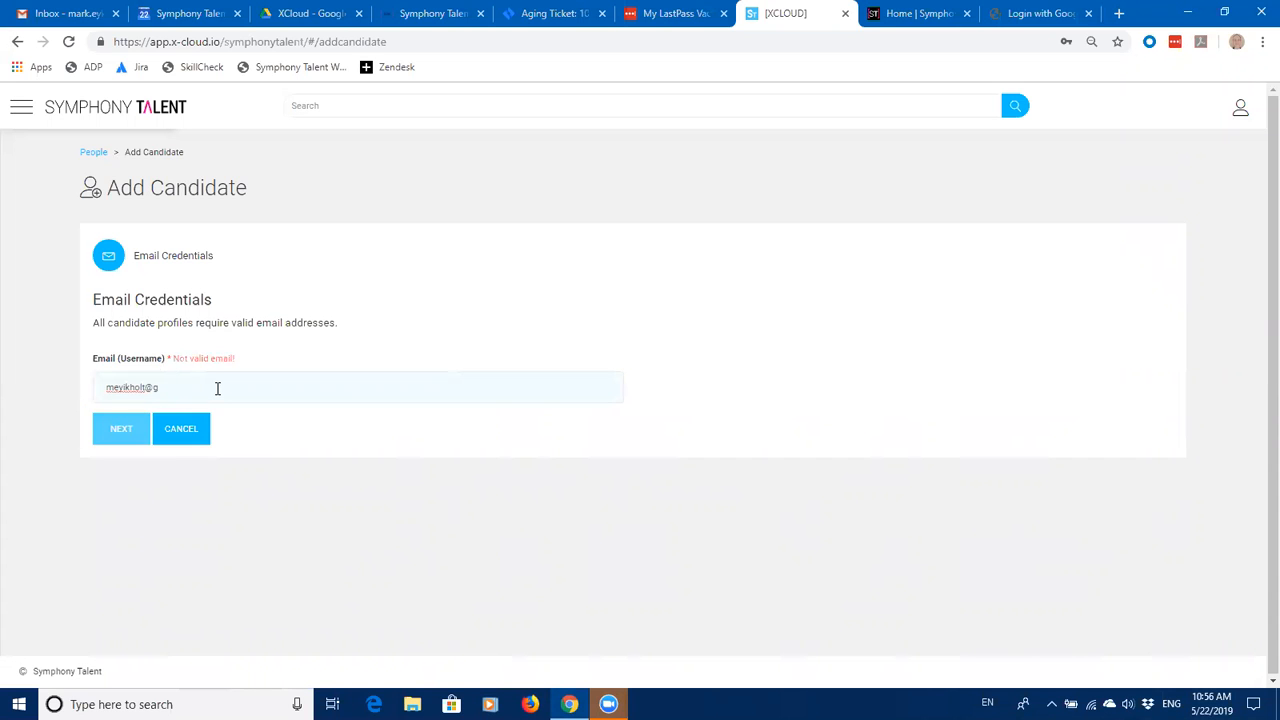
type("outlook.com")
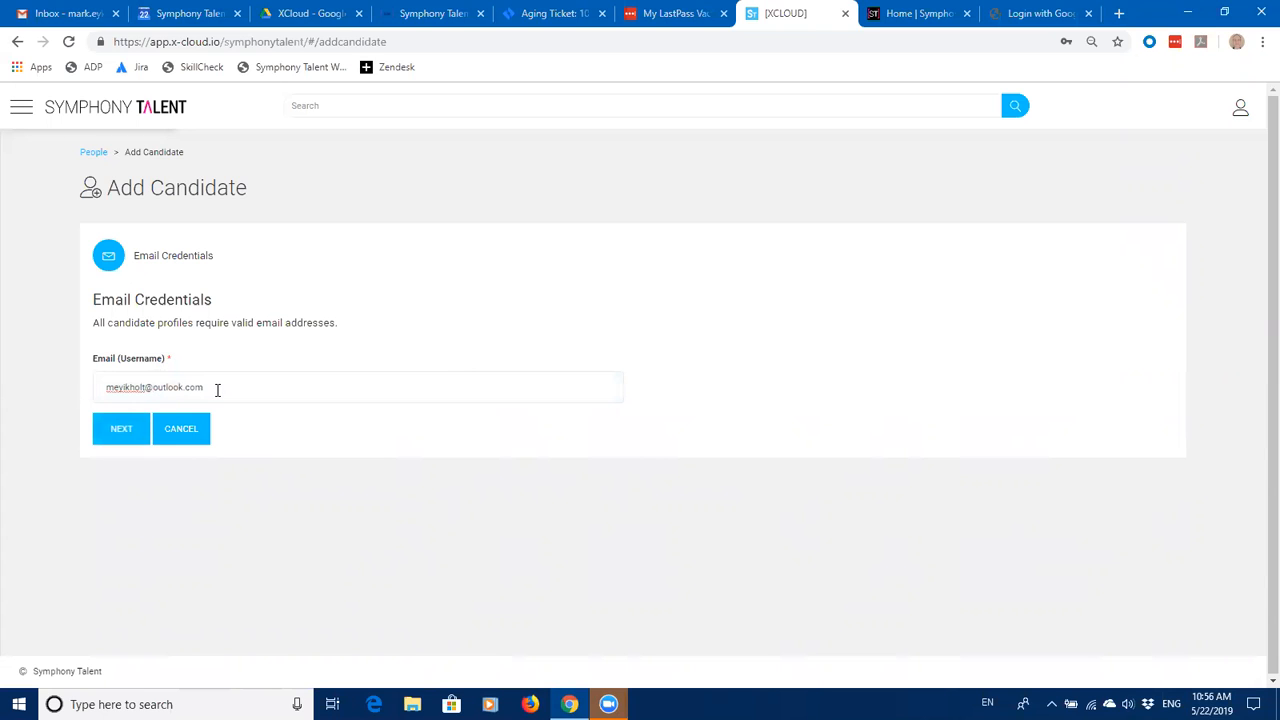
left_click(124, 386)
key("BackSpace")
left_click(111, 443)
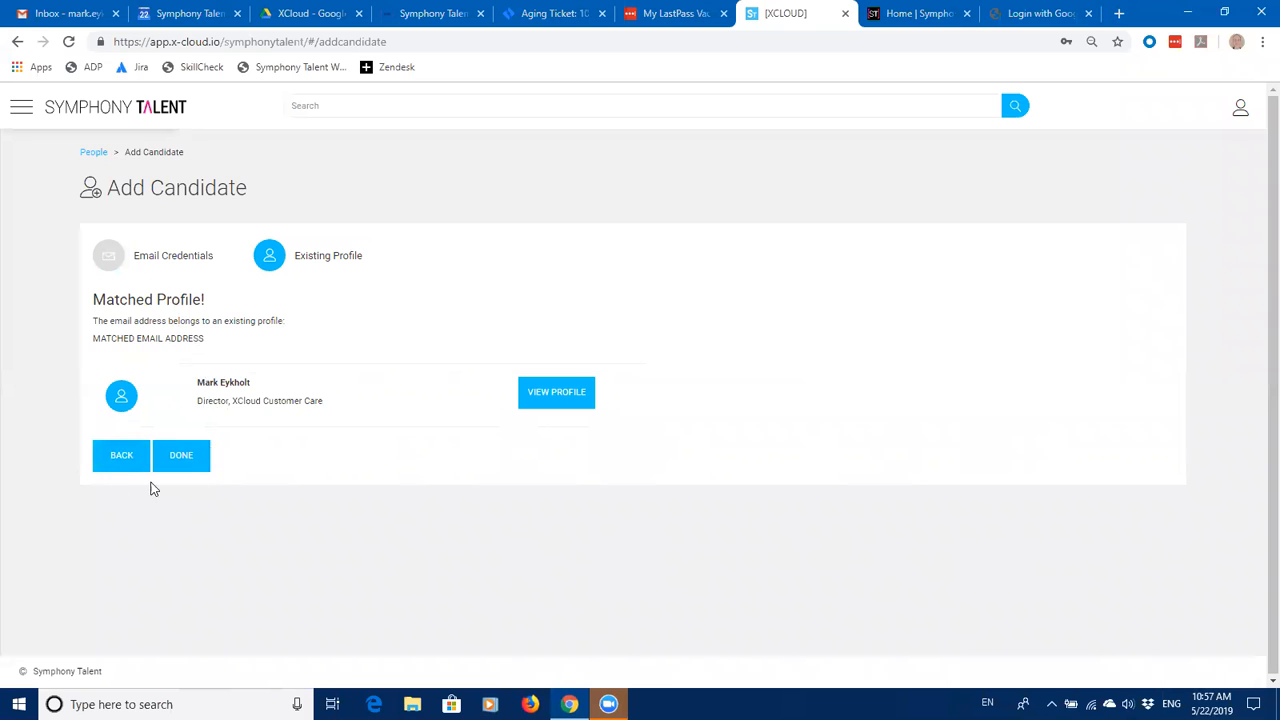
Step: Go back and enter the candidate's gmail address instead, advancing to Candidate Information
left_click(121, 457)
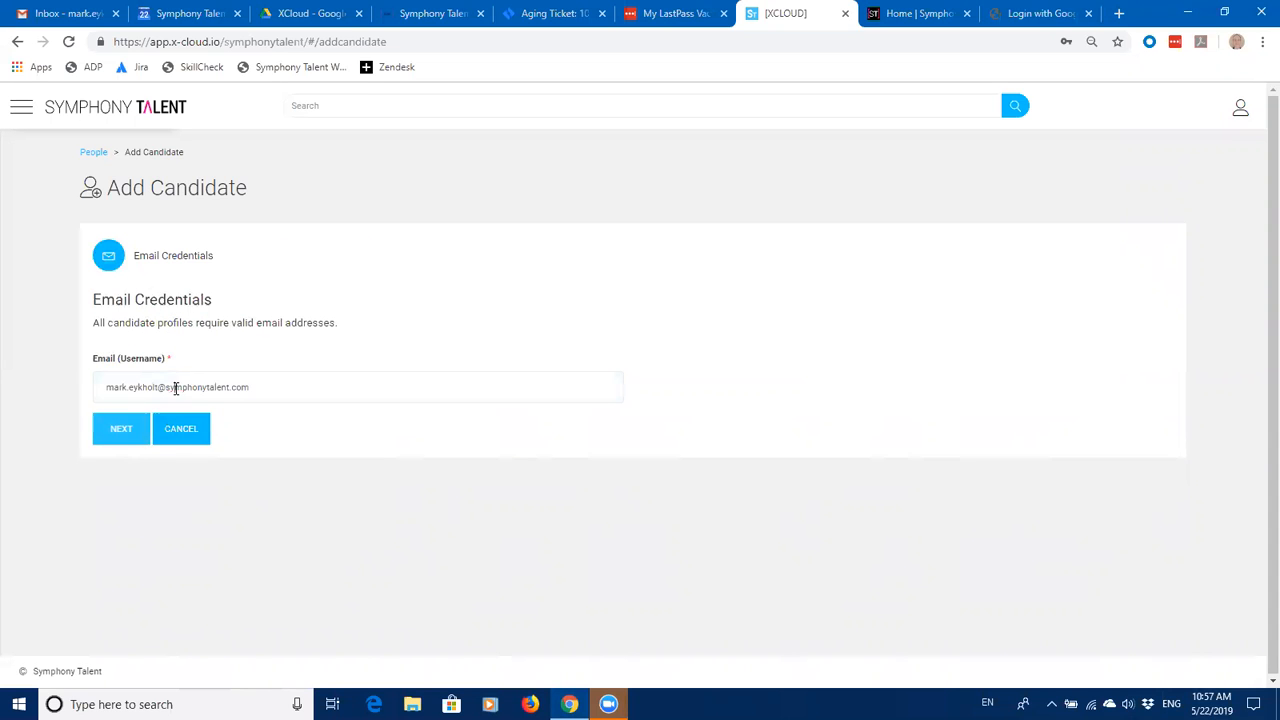
left_click_drag(278, 386, 94, 398)
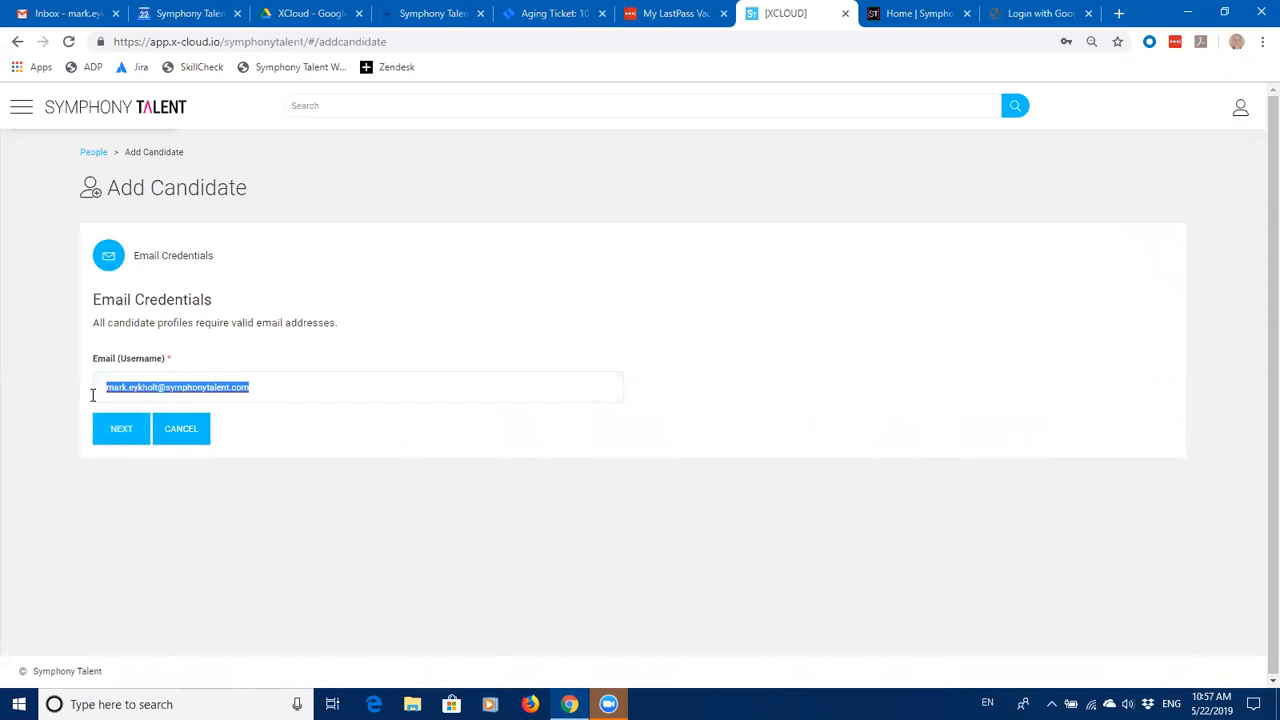
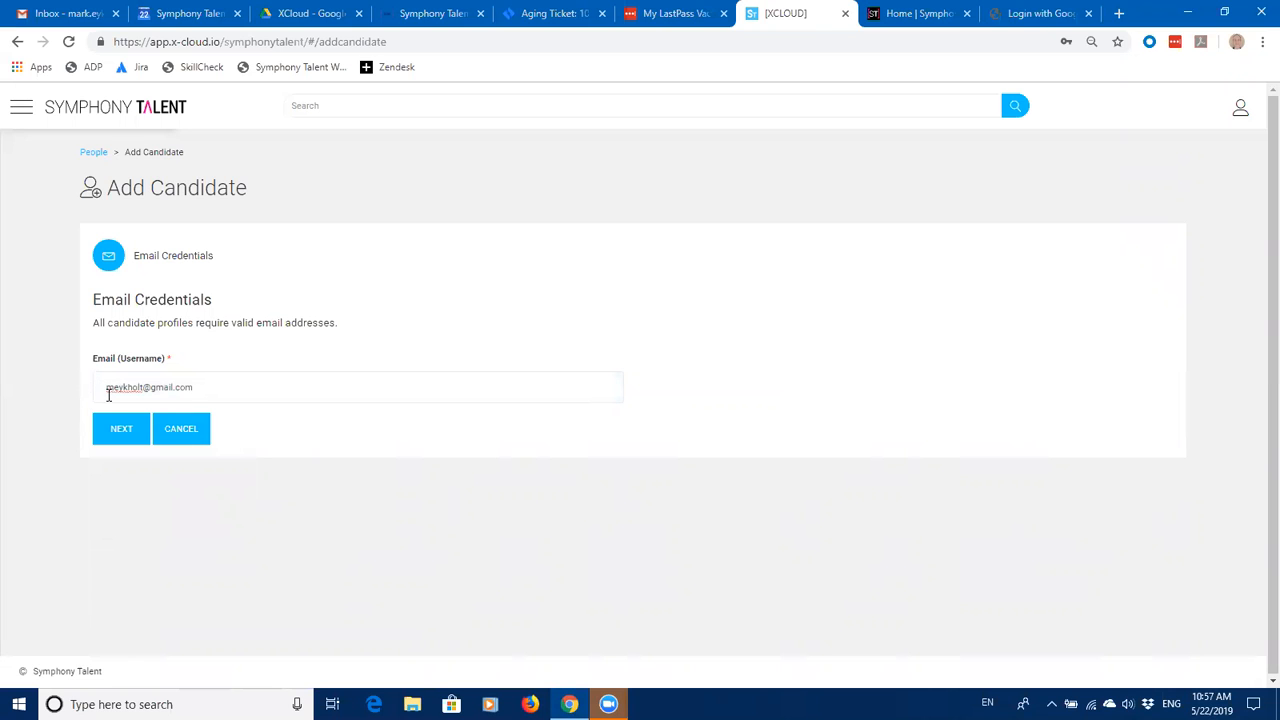
left_click(124, 437)
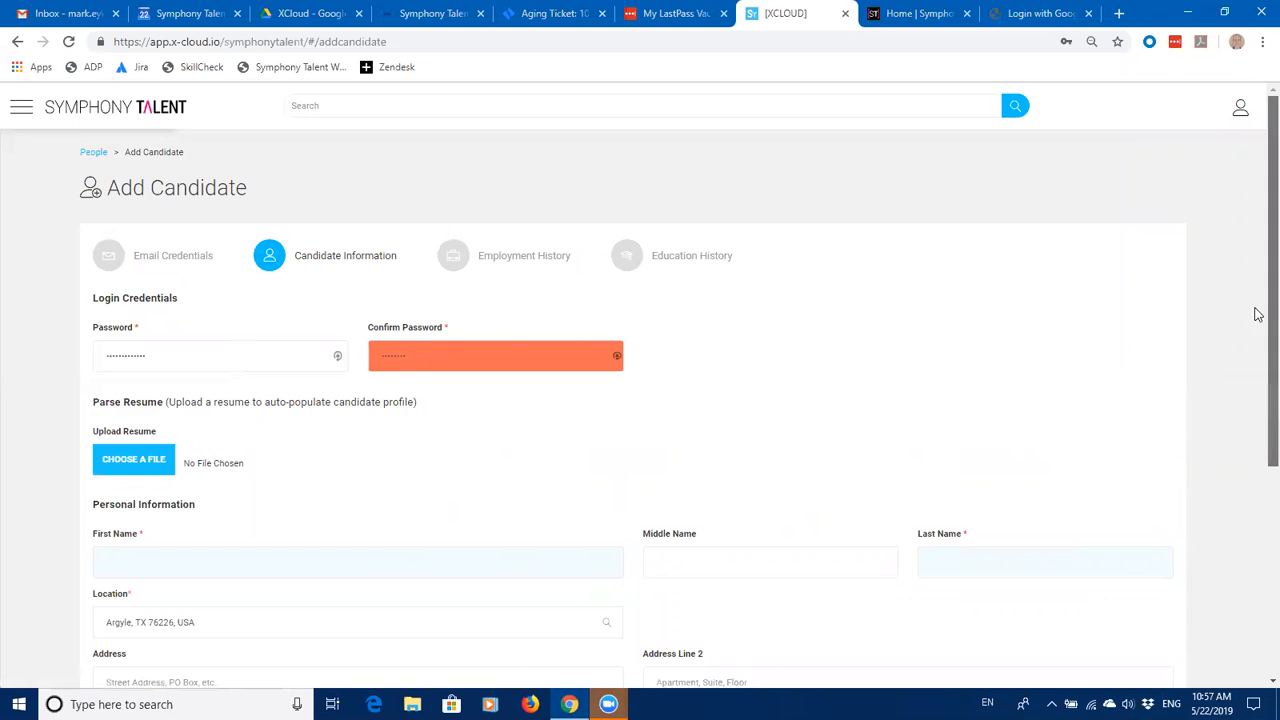
Step: Scroll the form and dismiss the LastPass password generator on the Password field
left_click_drag(1256, 311, 1256, 466)
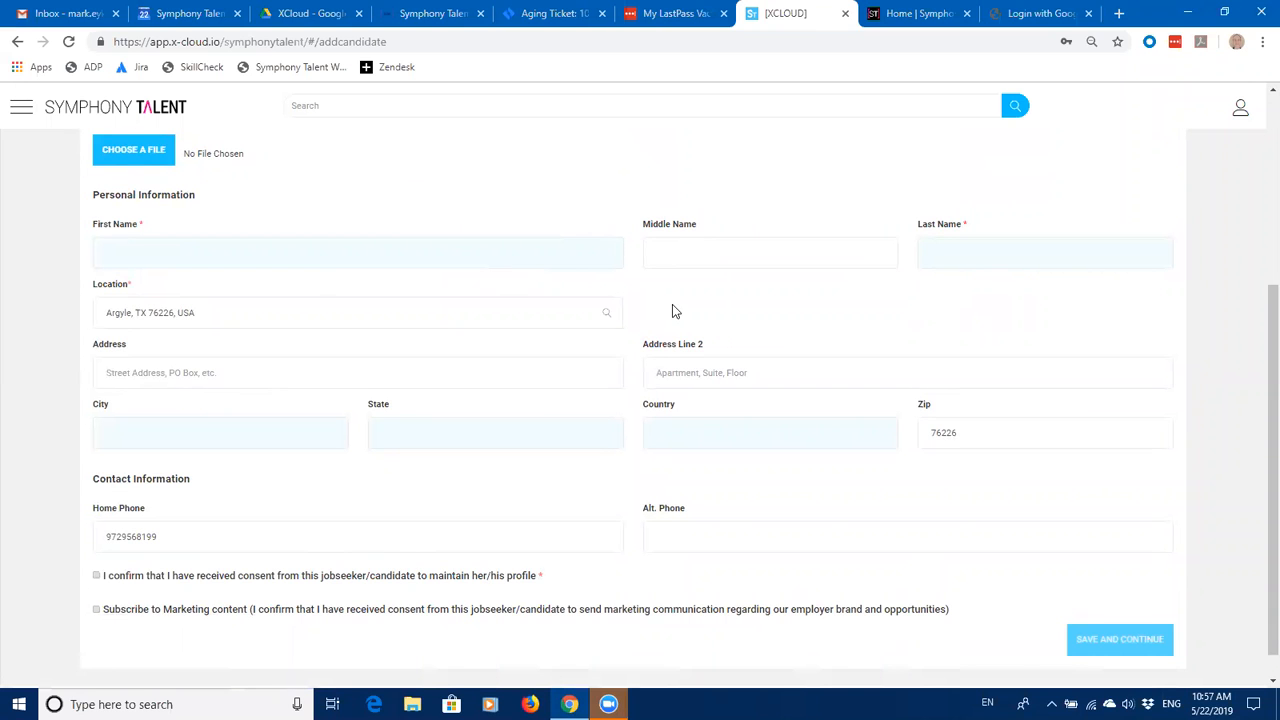
left_click_drag(1258, 352, 1257, 211)
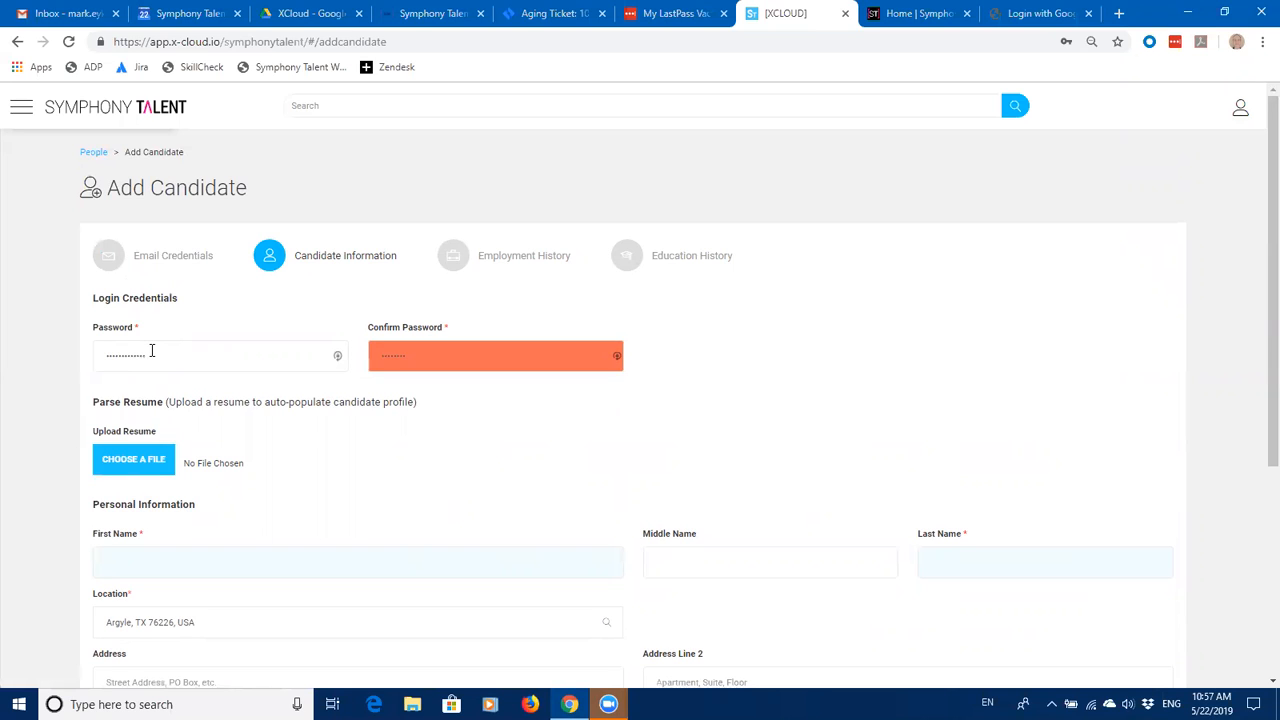
left_click(338, 358)
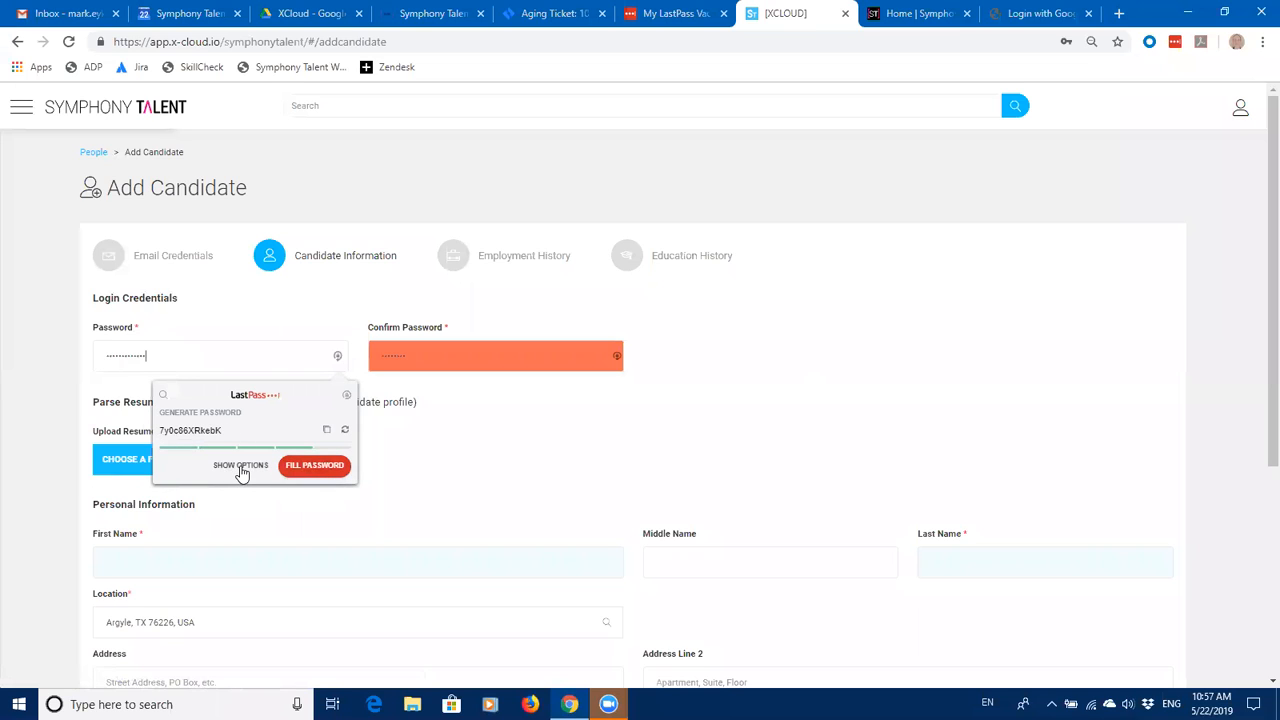
left_click(241, 466)
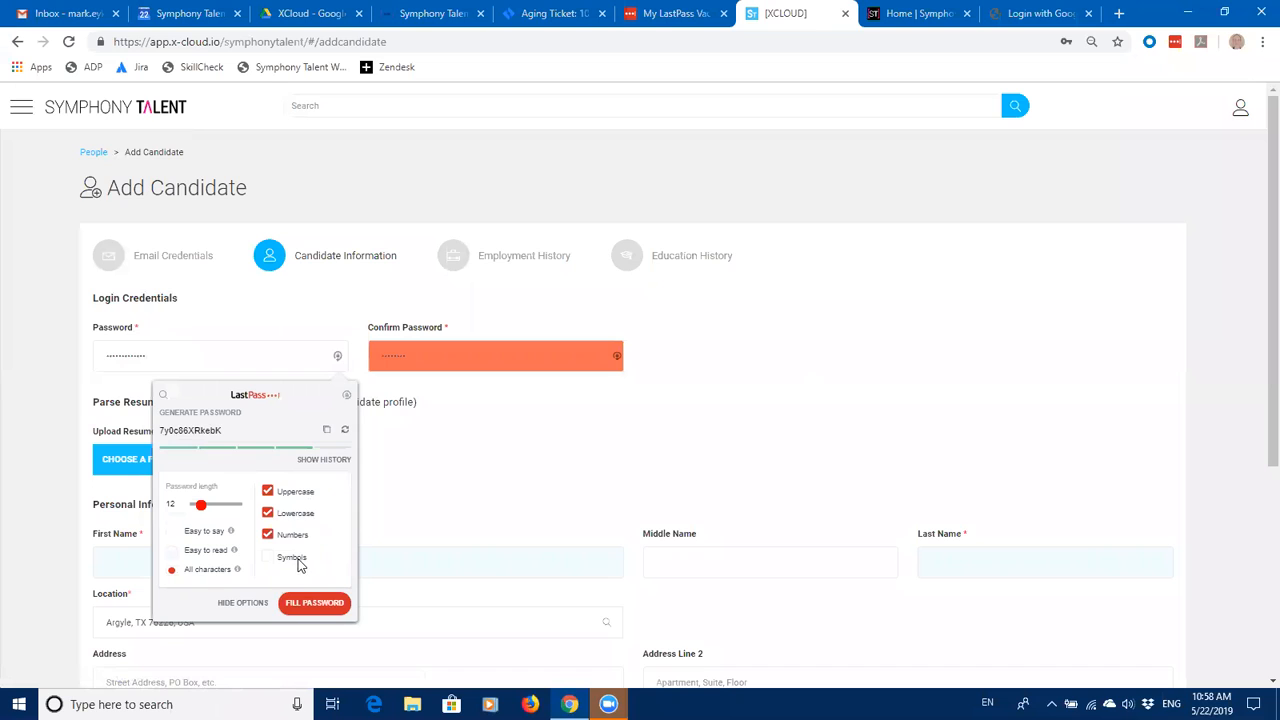
left_click(232, 606)
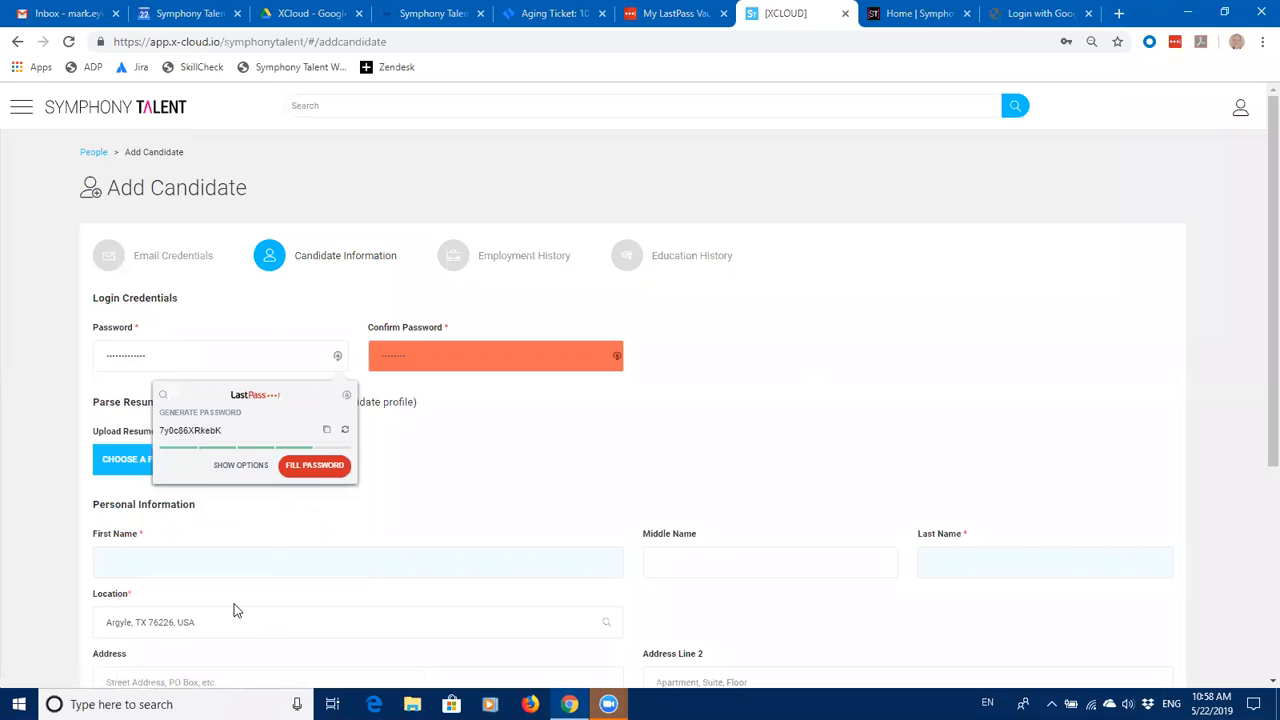
left_click(437, 420)
Step: Enter the login password and a matching Confirm Password entry
left_click_drag(165, 358, 69, 349)
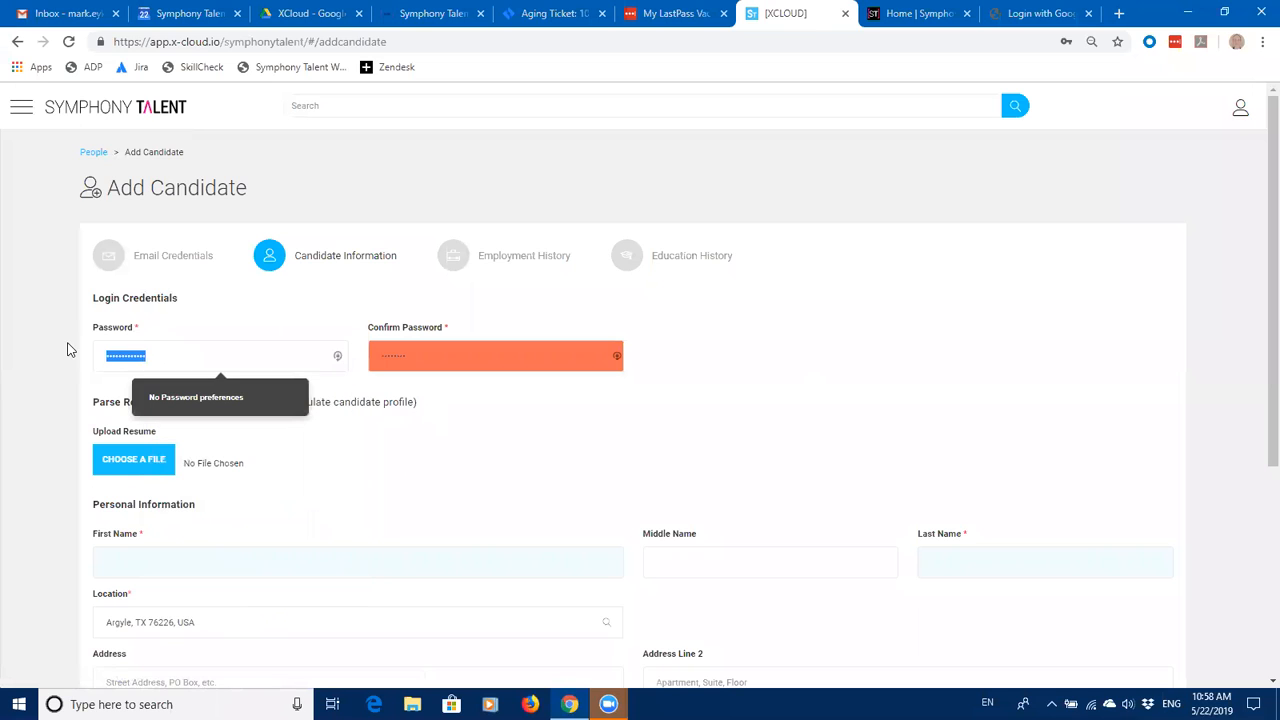
left_click(64, 344)
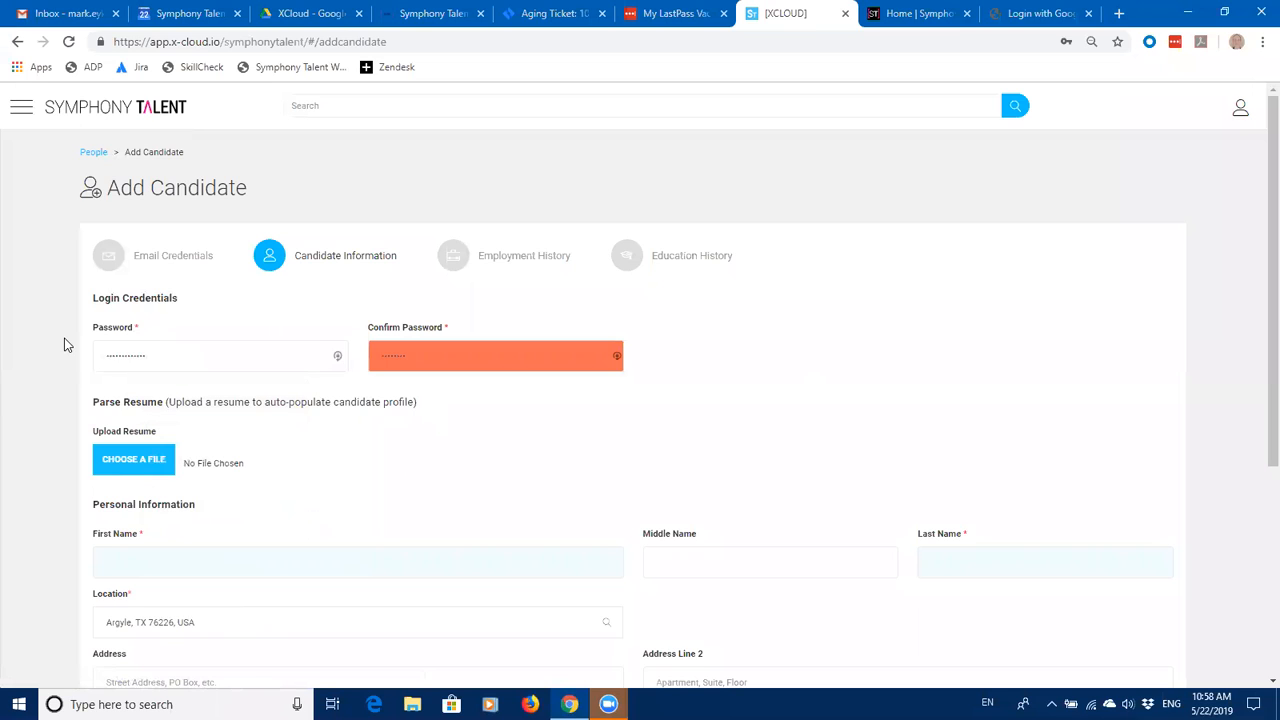
left_click_drag(157, 355, 94, 353)
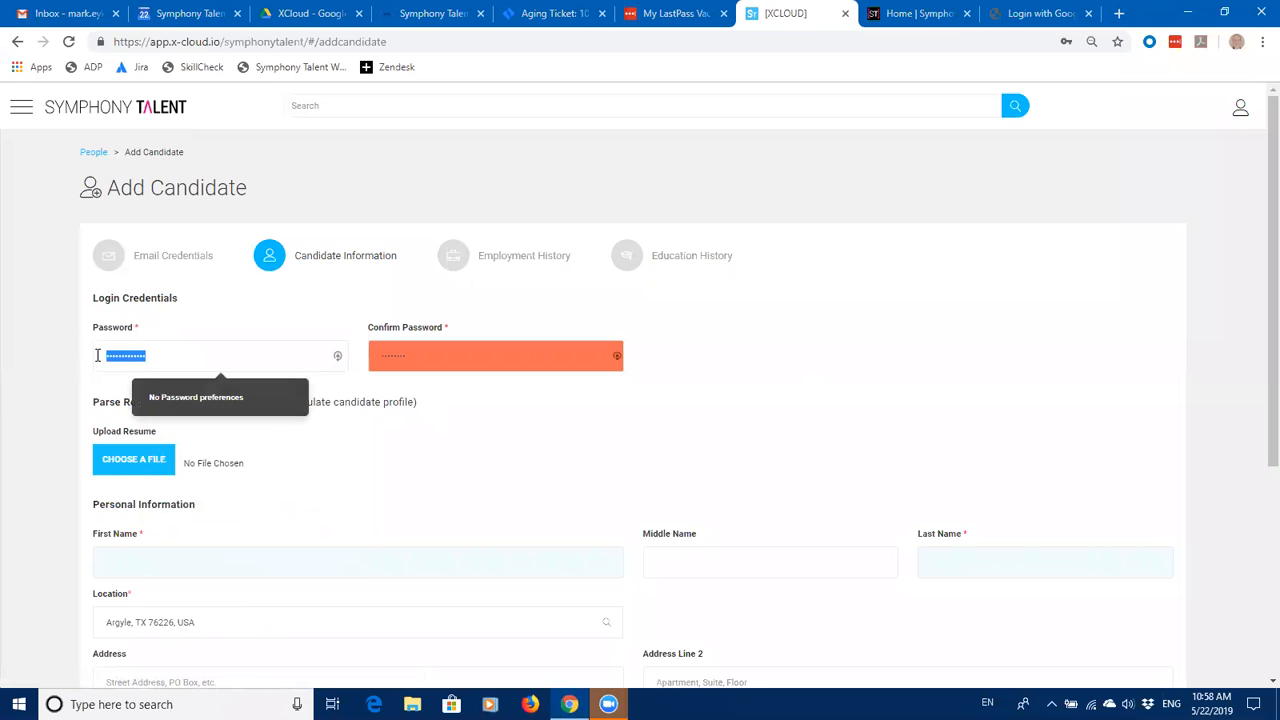
type("••••••••")
left_click(418, 357)
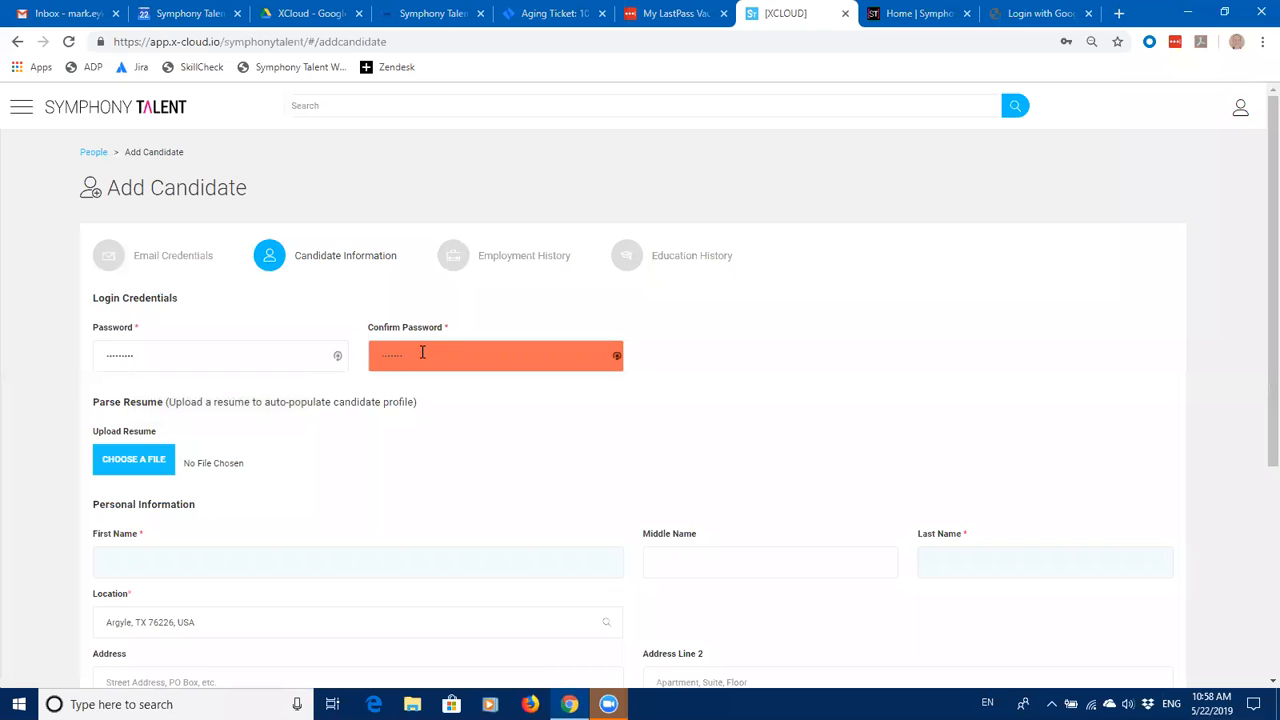
key("BackSpace")
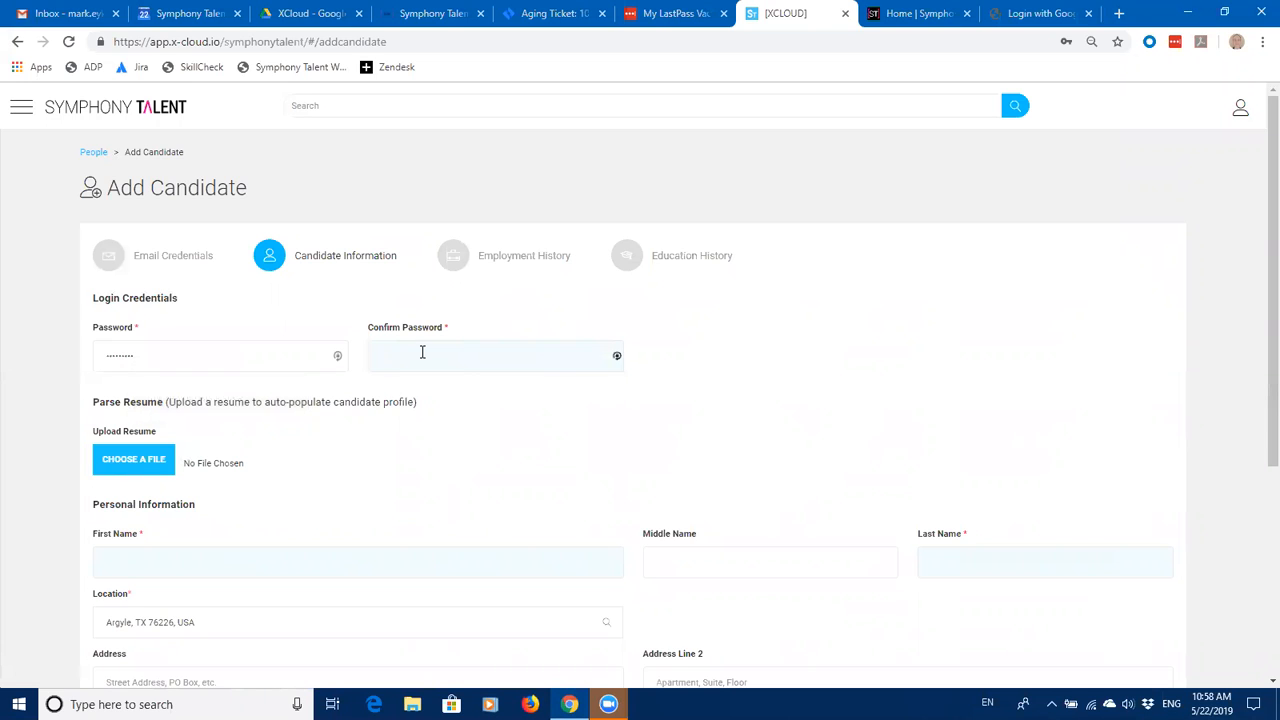
type("•••••")
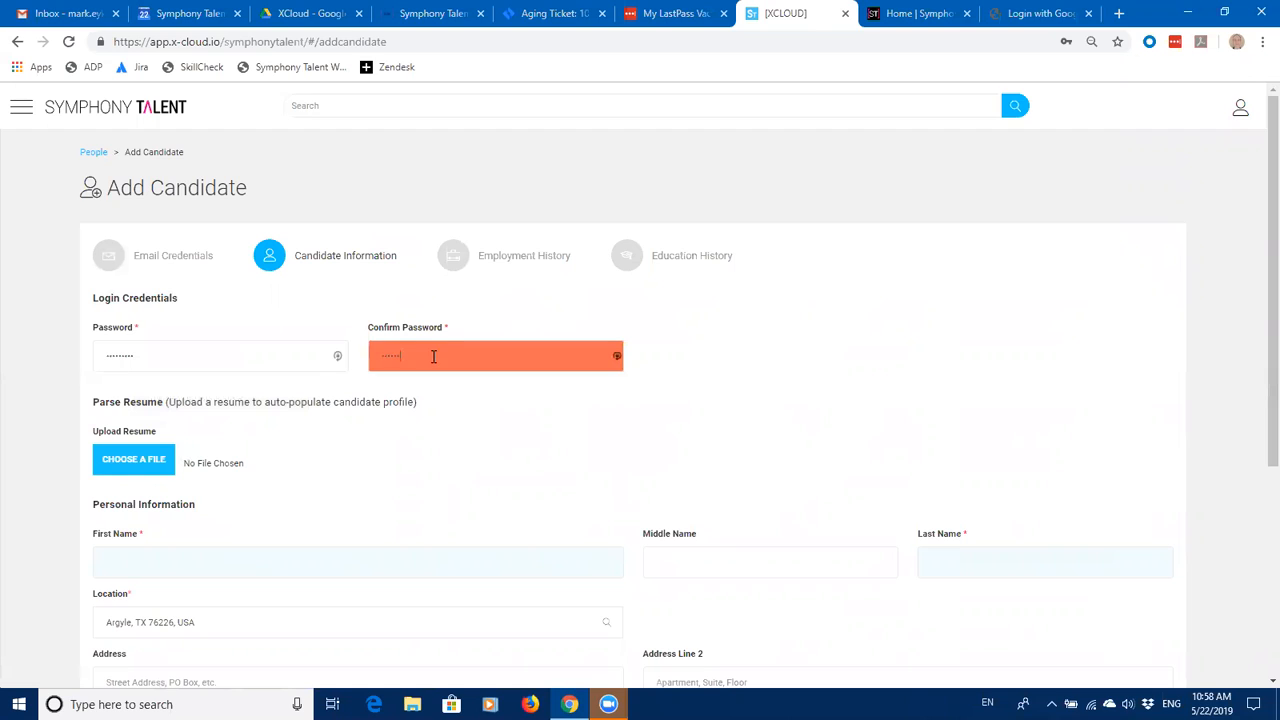
type("•")
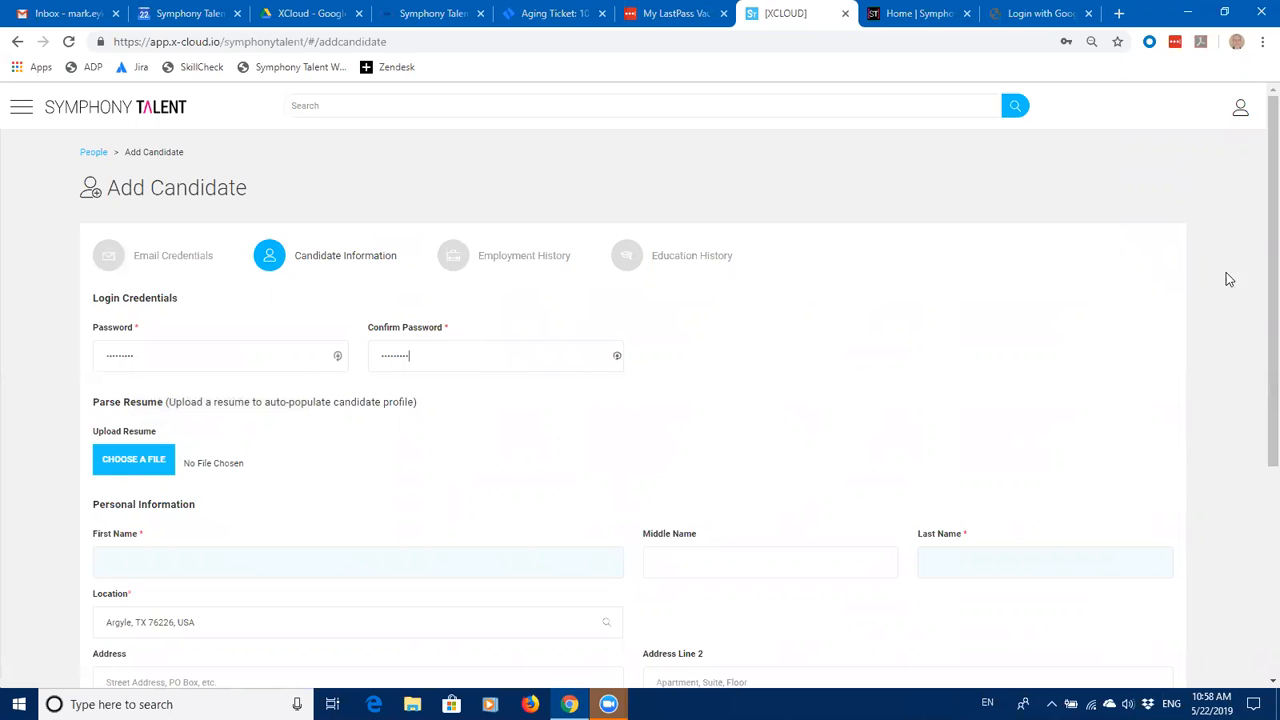
scroll(1258, 300, "down", 2)
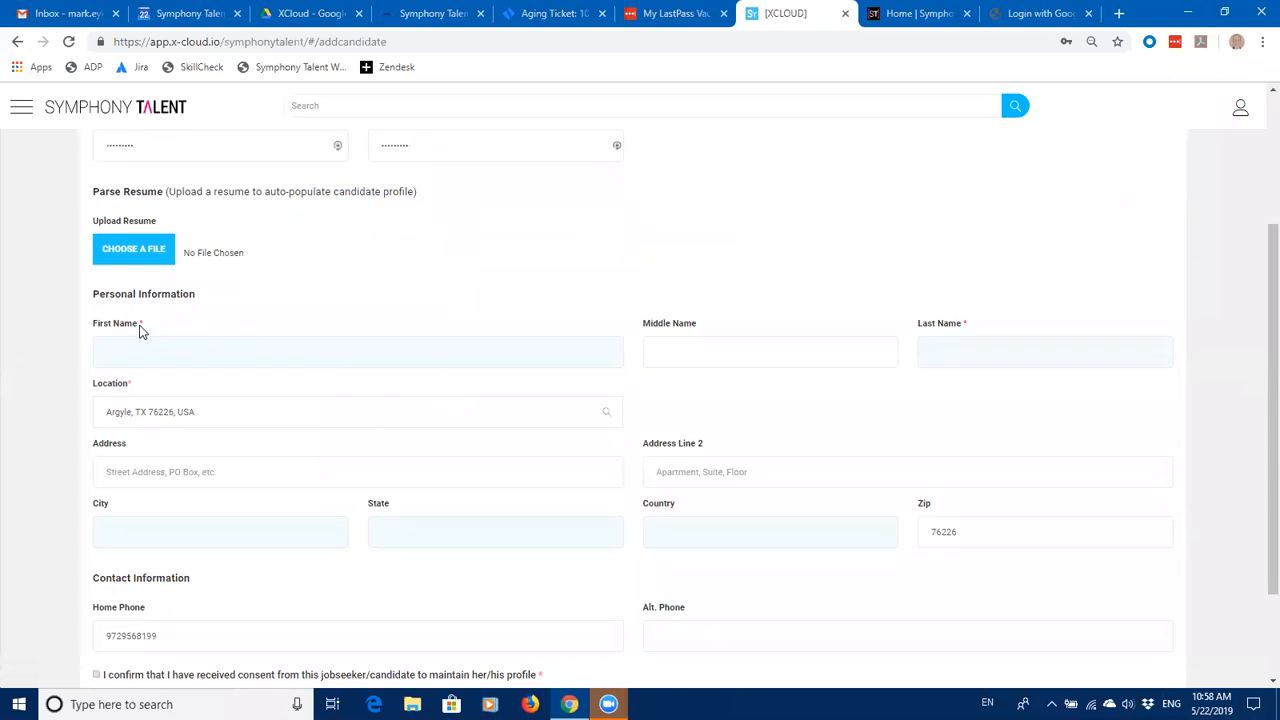
Step: Enter the candidate's first and last names
left_click(139, 350)
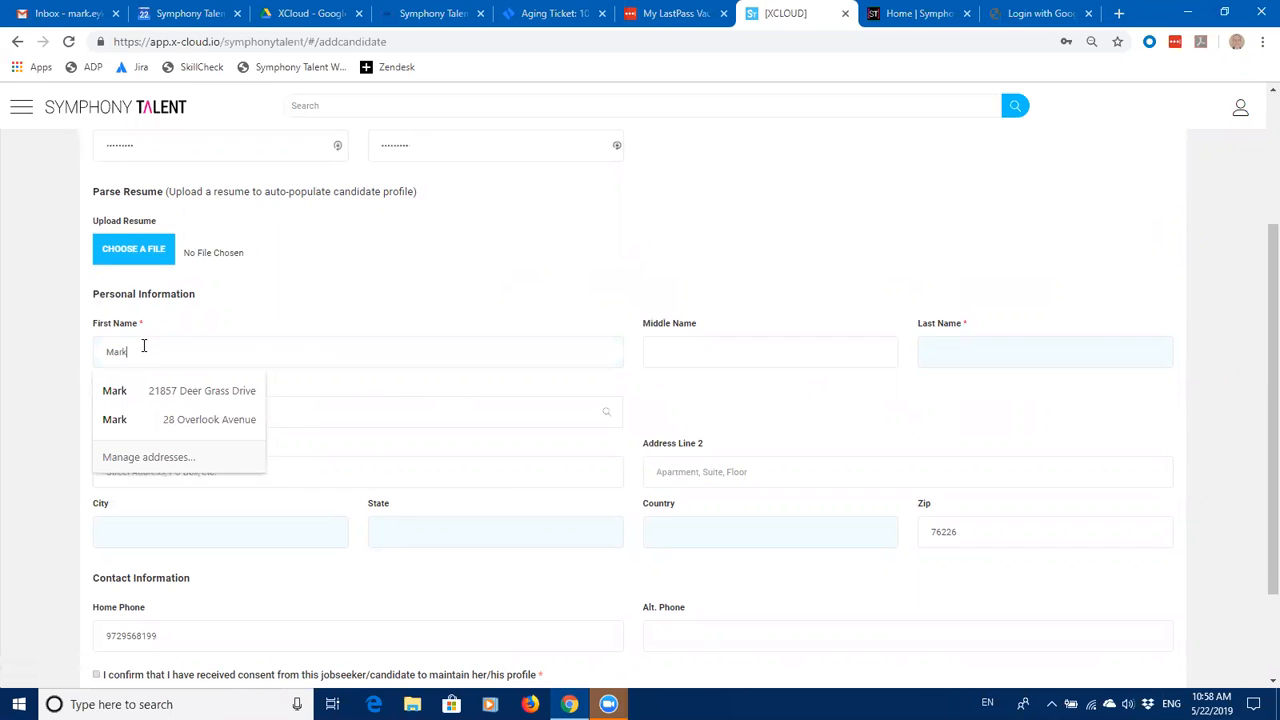
left_click(983, 356)
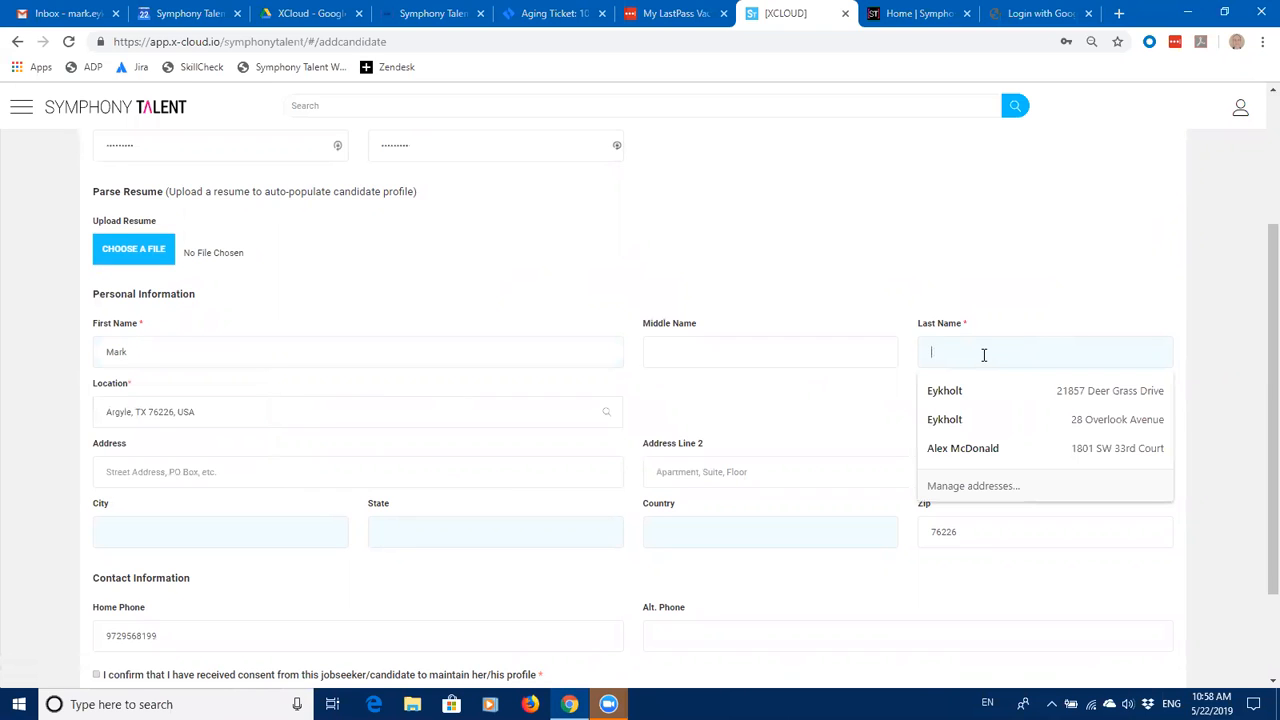
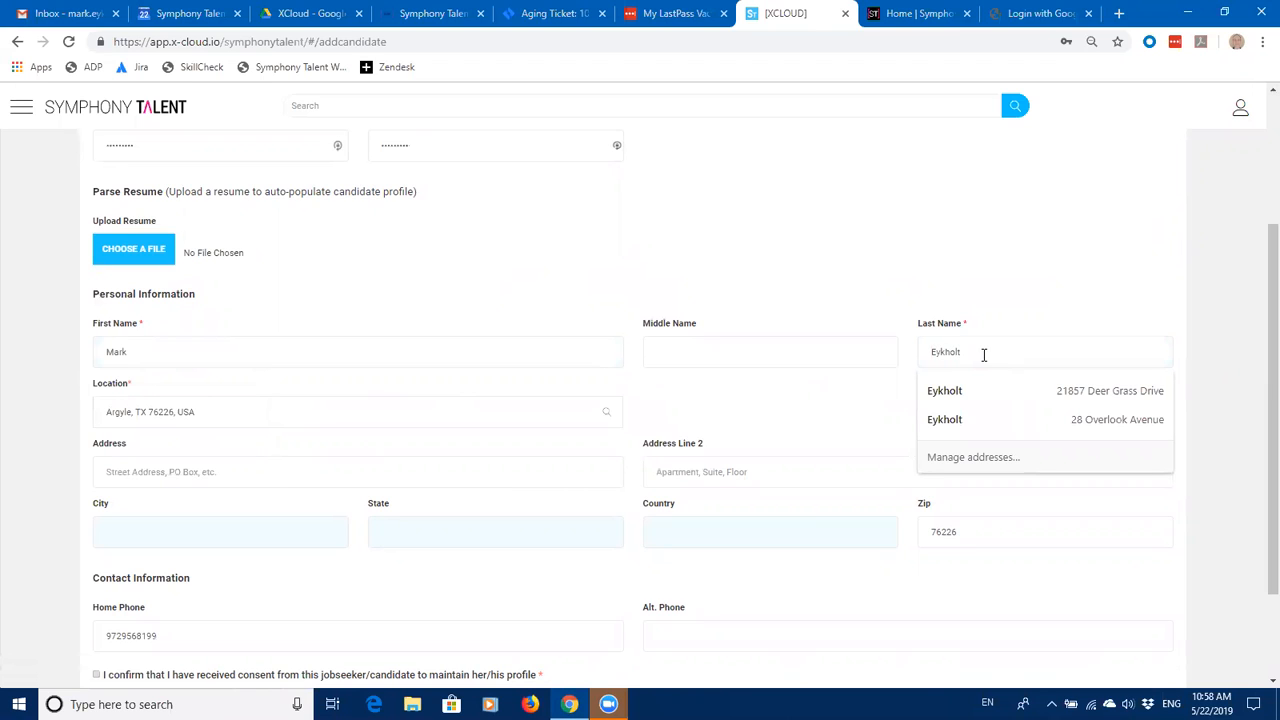
Step: Change the location from Argyle to Burlington, NJ and tick the profile-consent box
left_click(198, 411)
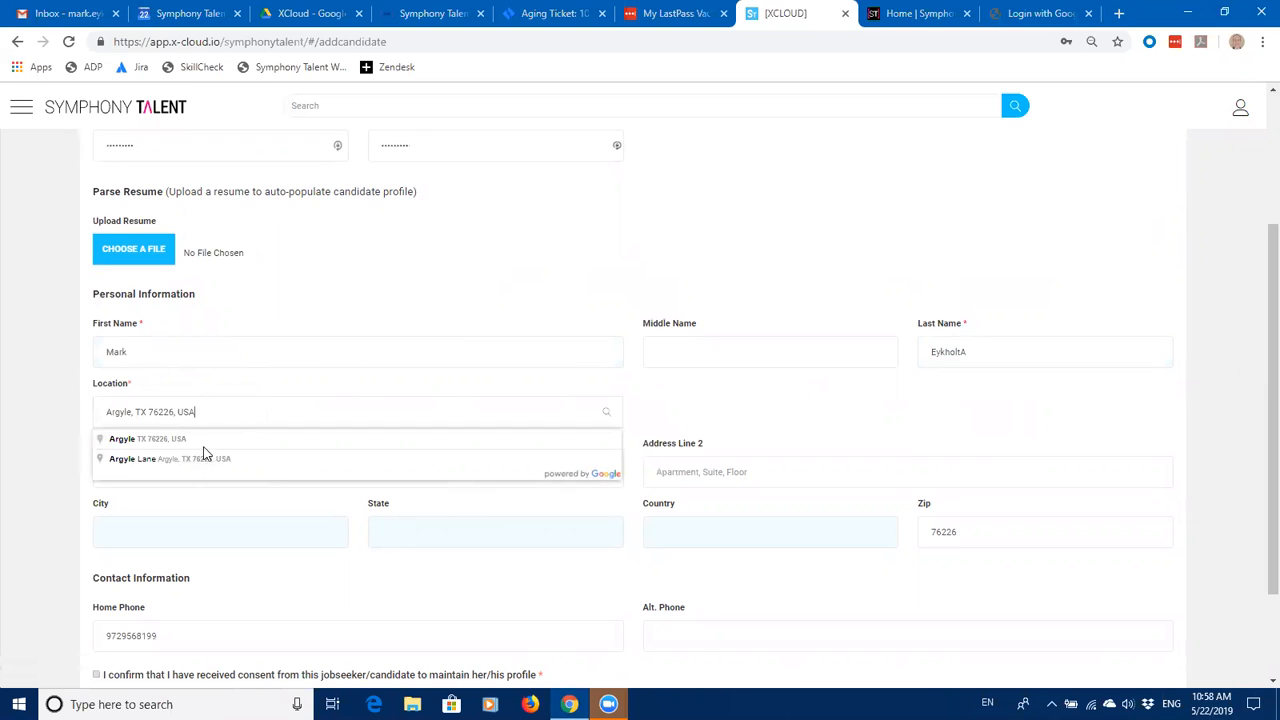
left_click_drag(123, 405, 95, 410)
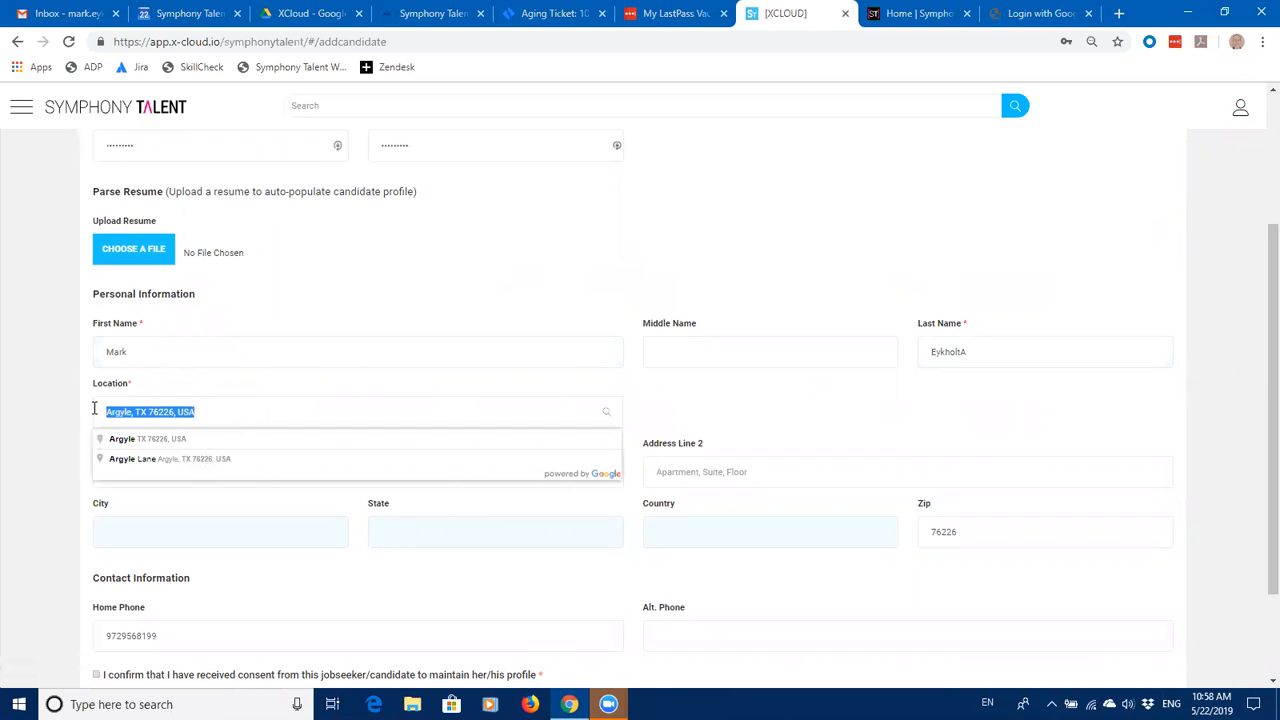
type("Burlington")
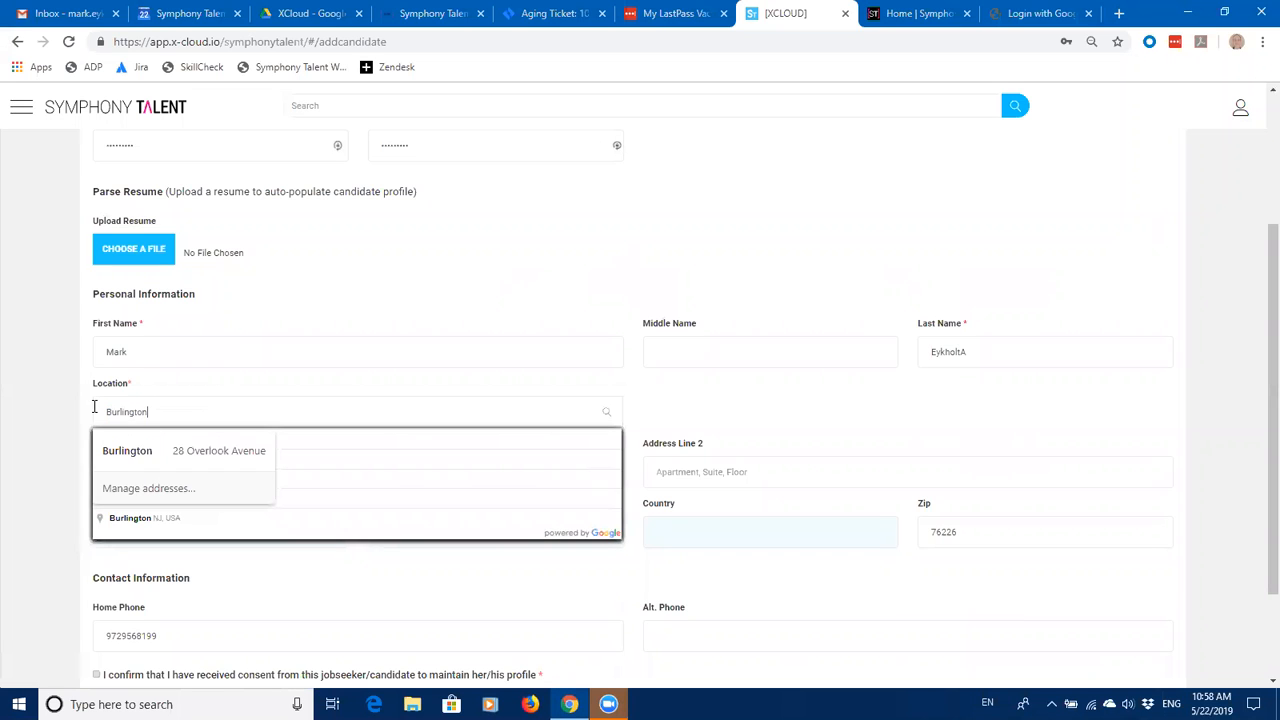
key("Return")
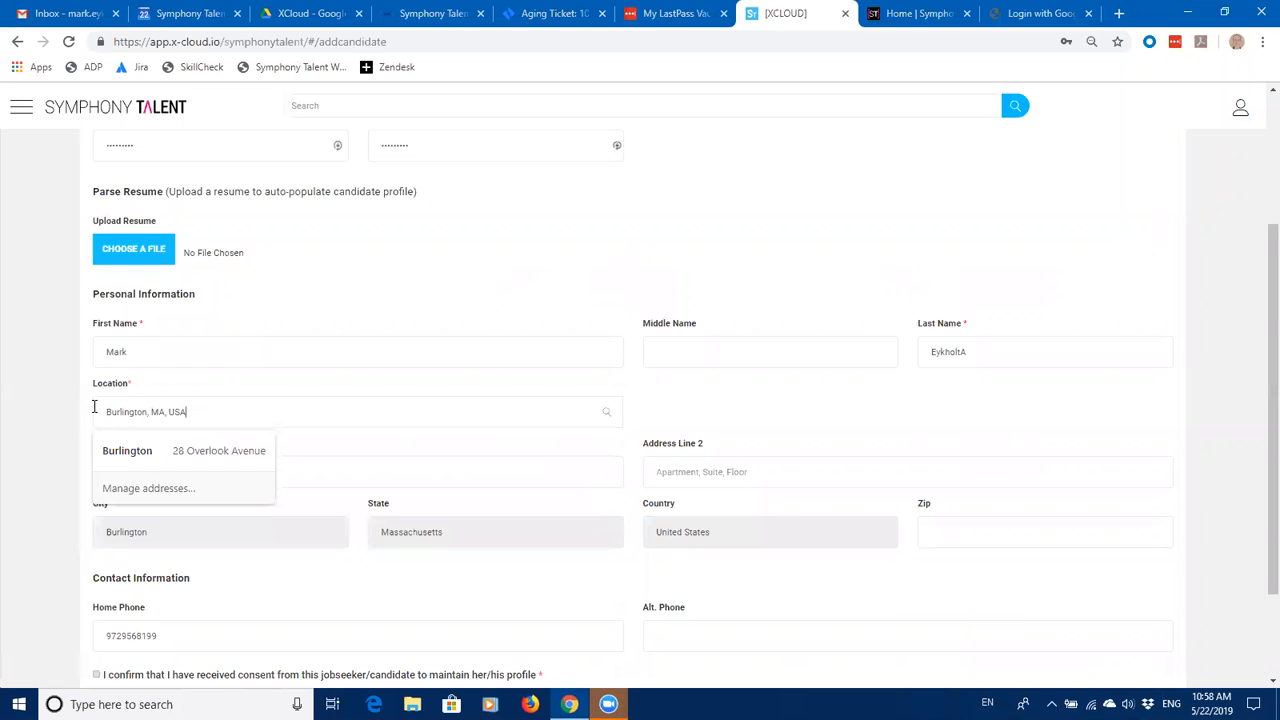
scroll(1257, 434, "down", 2)
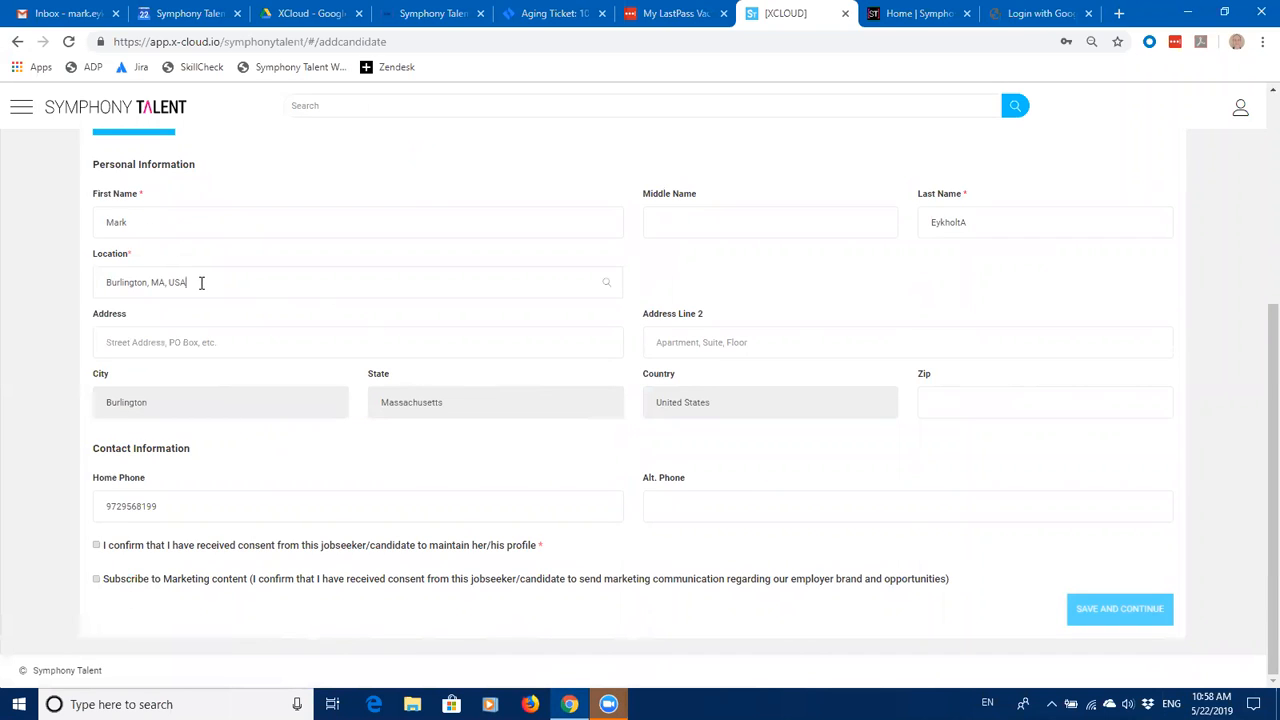
left_click_drag(139, 291, 101, 286)
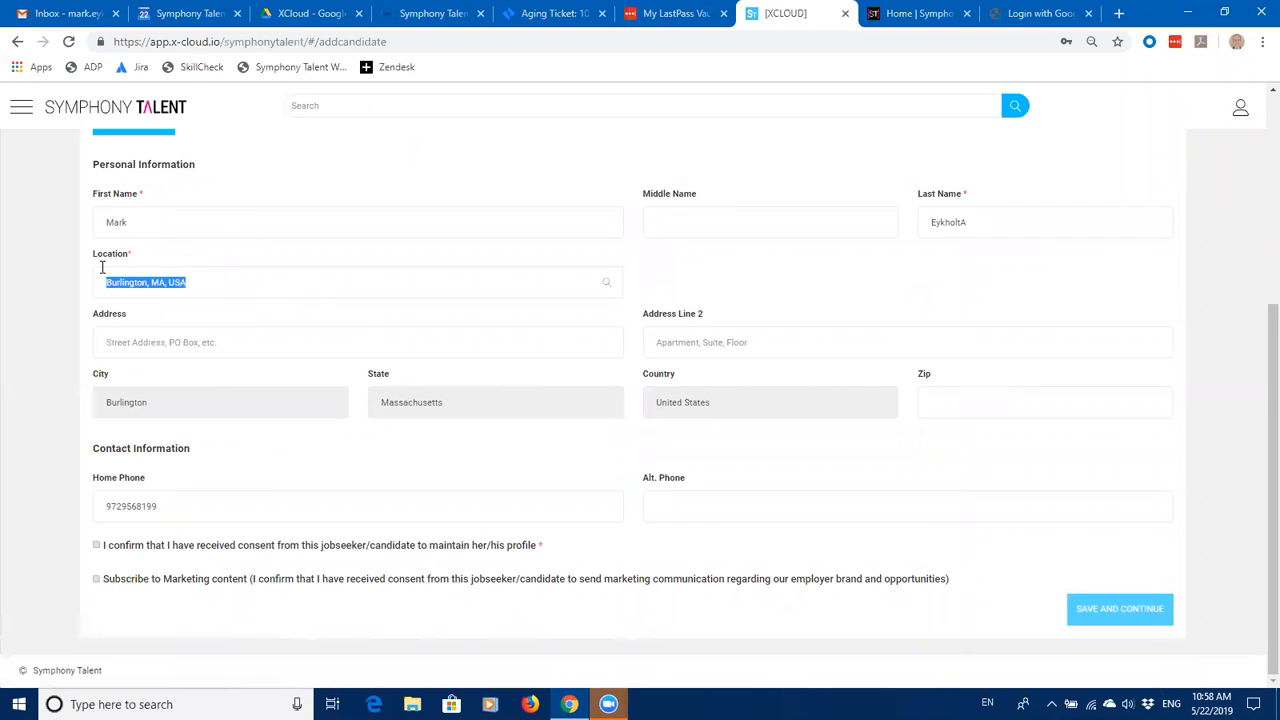
type("Burlin")
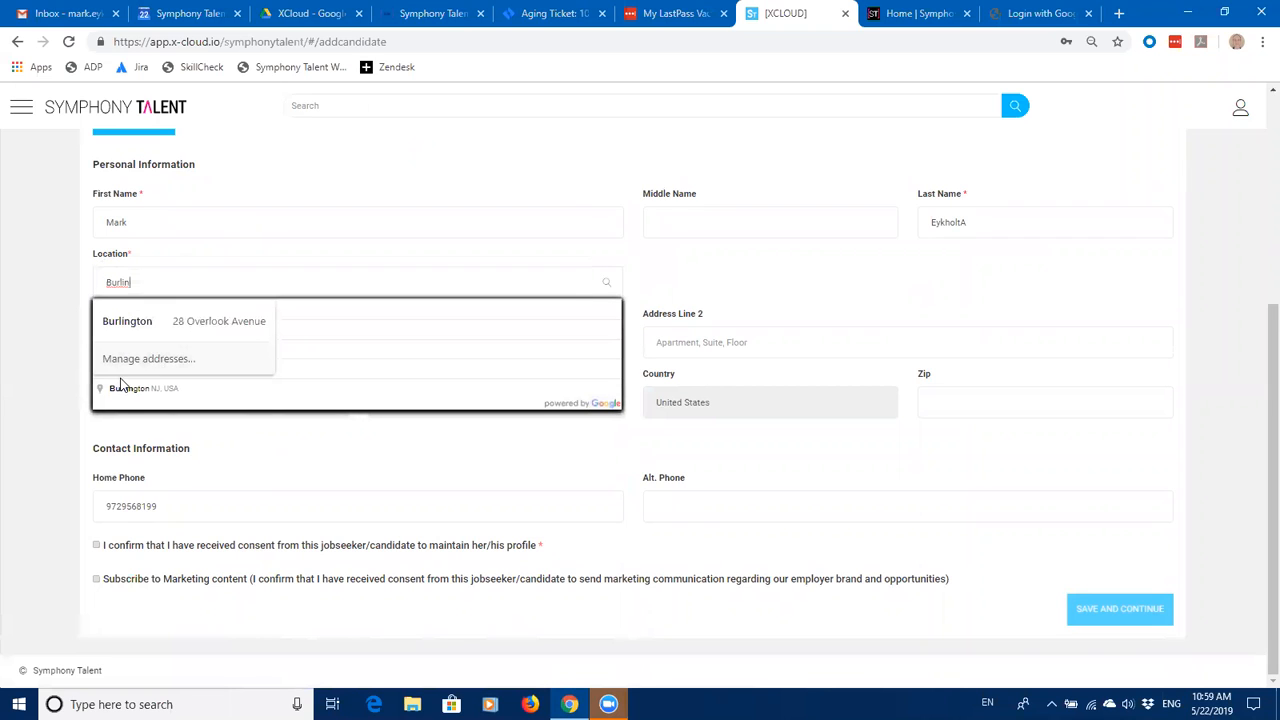
left_click(128, 391)
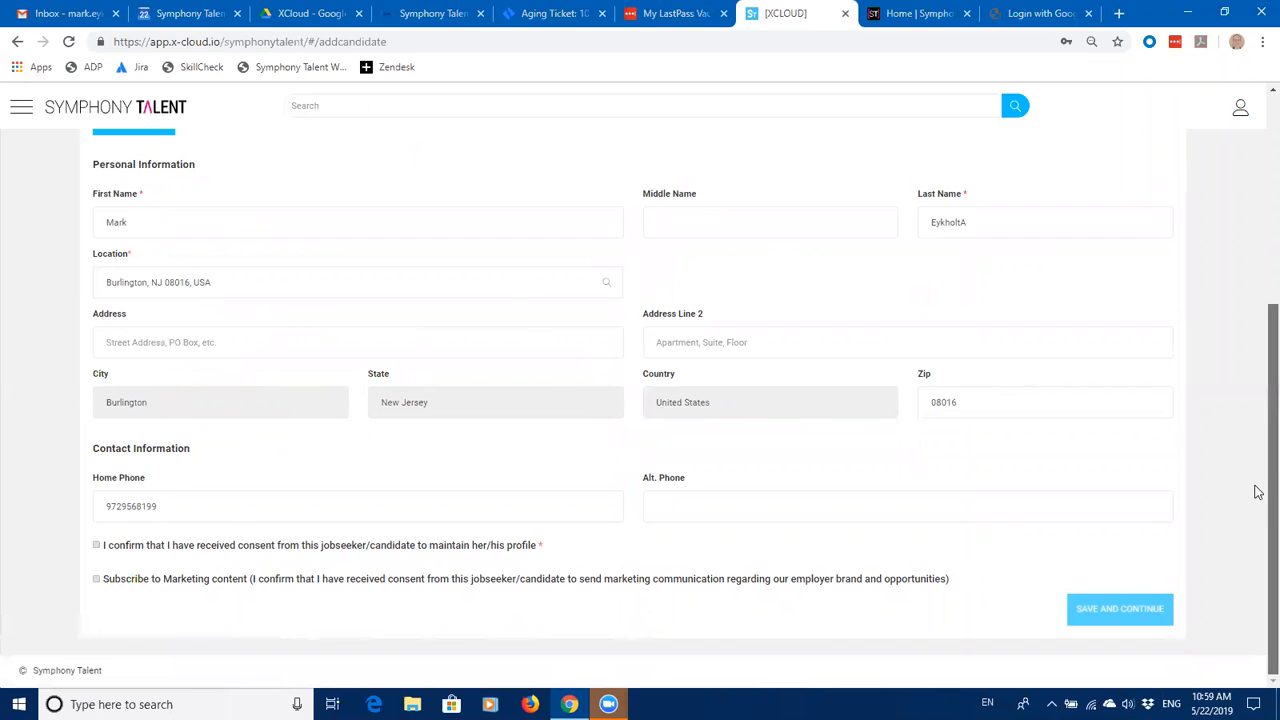
left_click(96, 547)
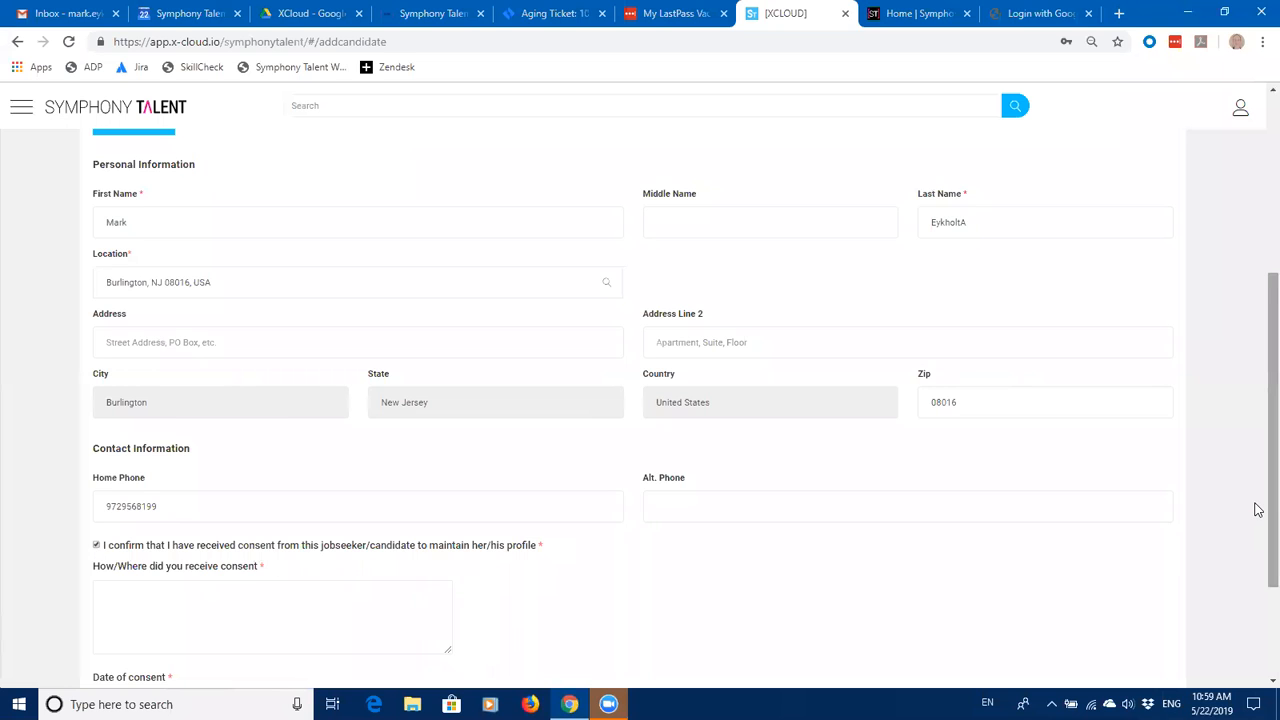
Step: Record consent received via email on 2019-02-15 and subscribe the candidate to marketing content
scroll(1257, 510, "down", 2)
left_click(179, 433)
type("email")
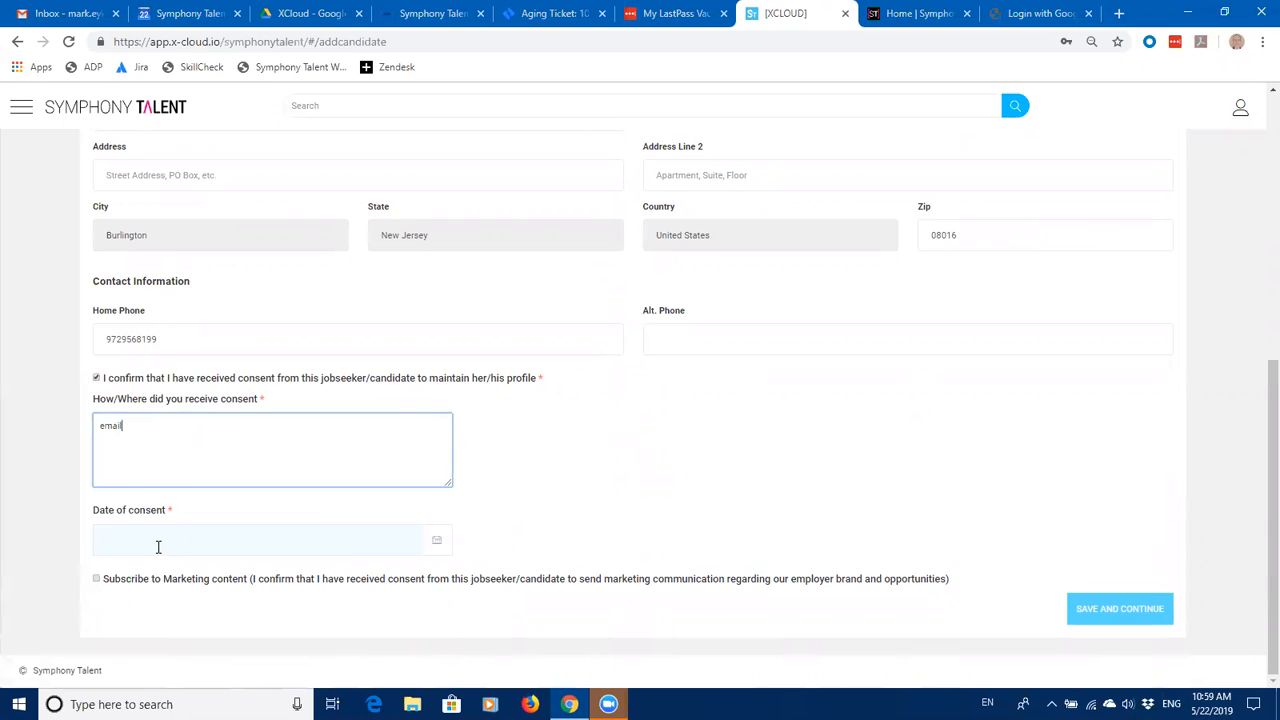
left_click(158, 546)
left_click(196, 455)
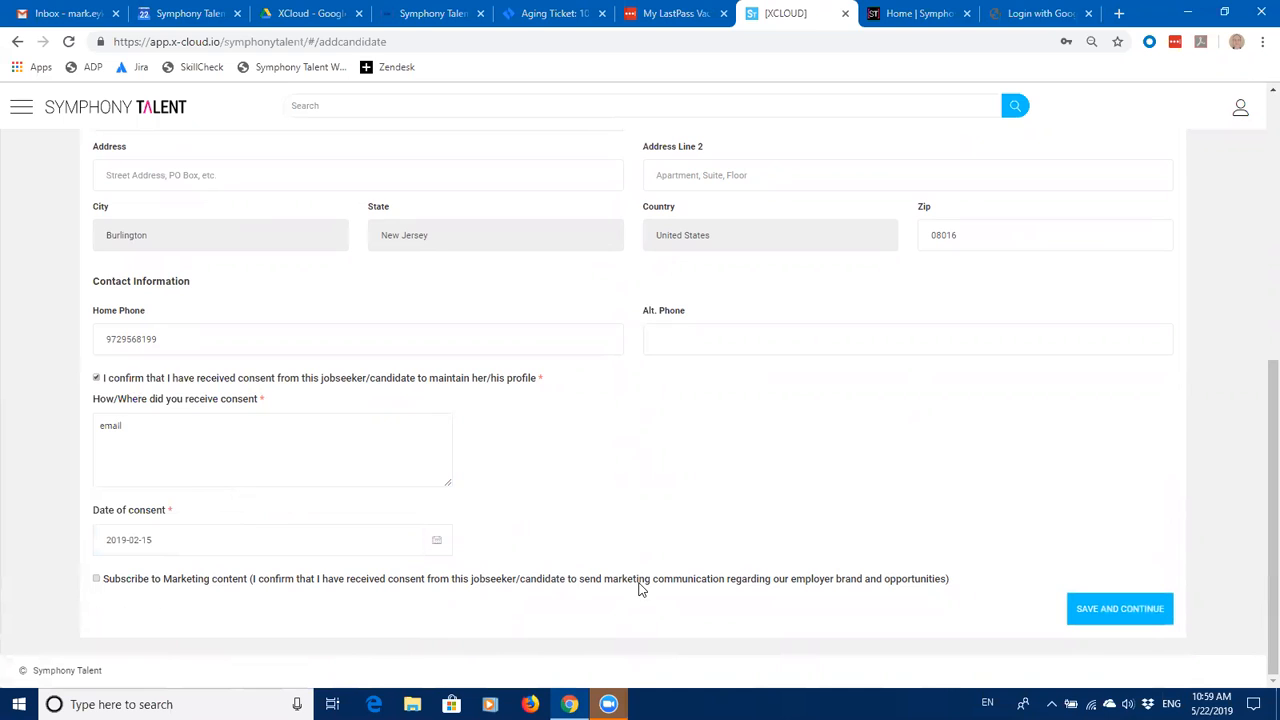
left_click(97, 580)
scroll(1258, 400, "up", 2)
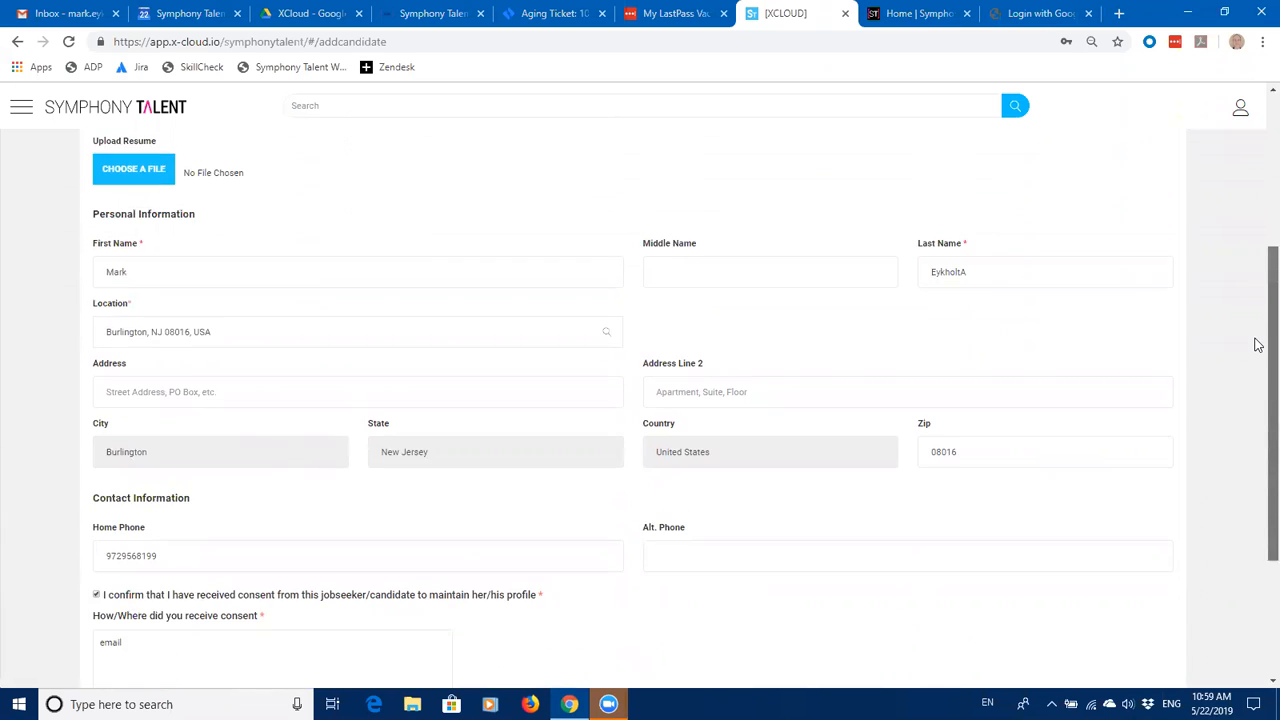
scroll(1258, 333, "up", 2)
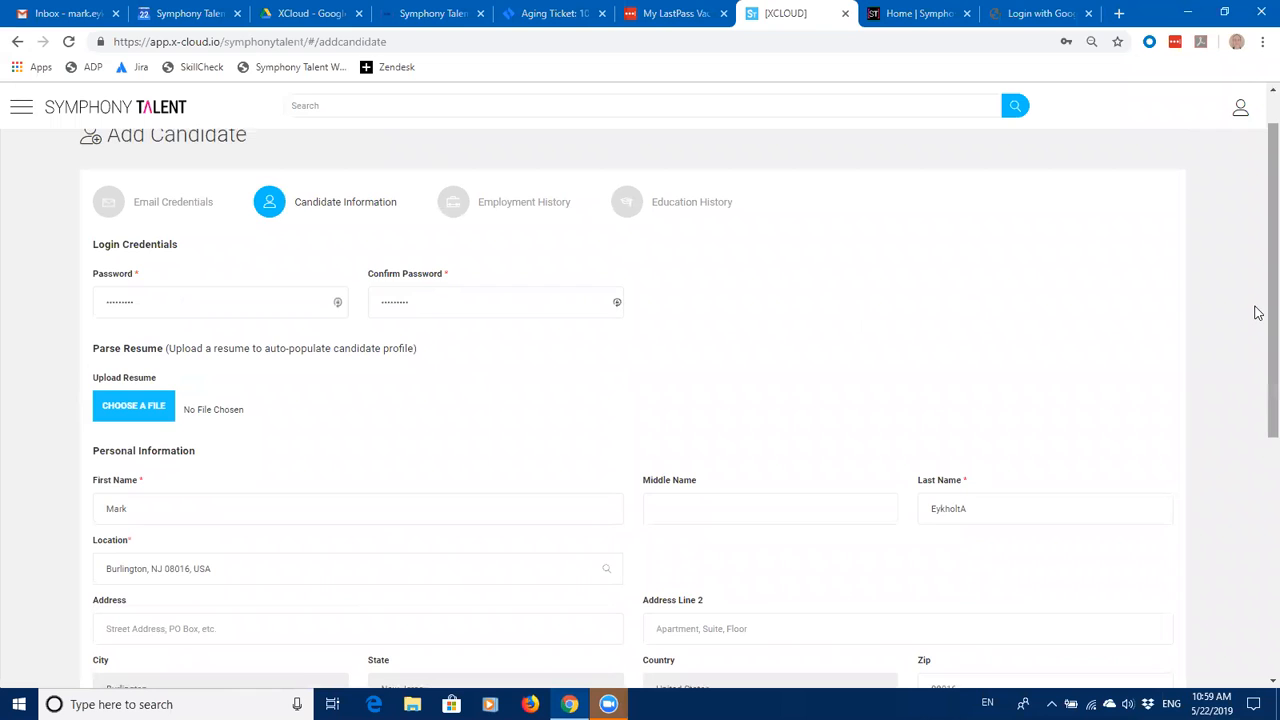
Step: Retype Burlington in Location and apply the saved Burlington street address
scroll(1258, 320, "down", 2)
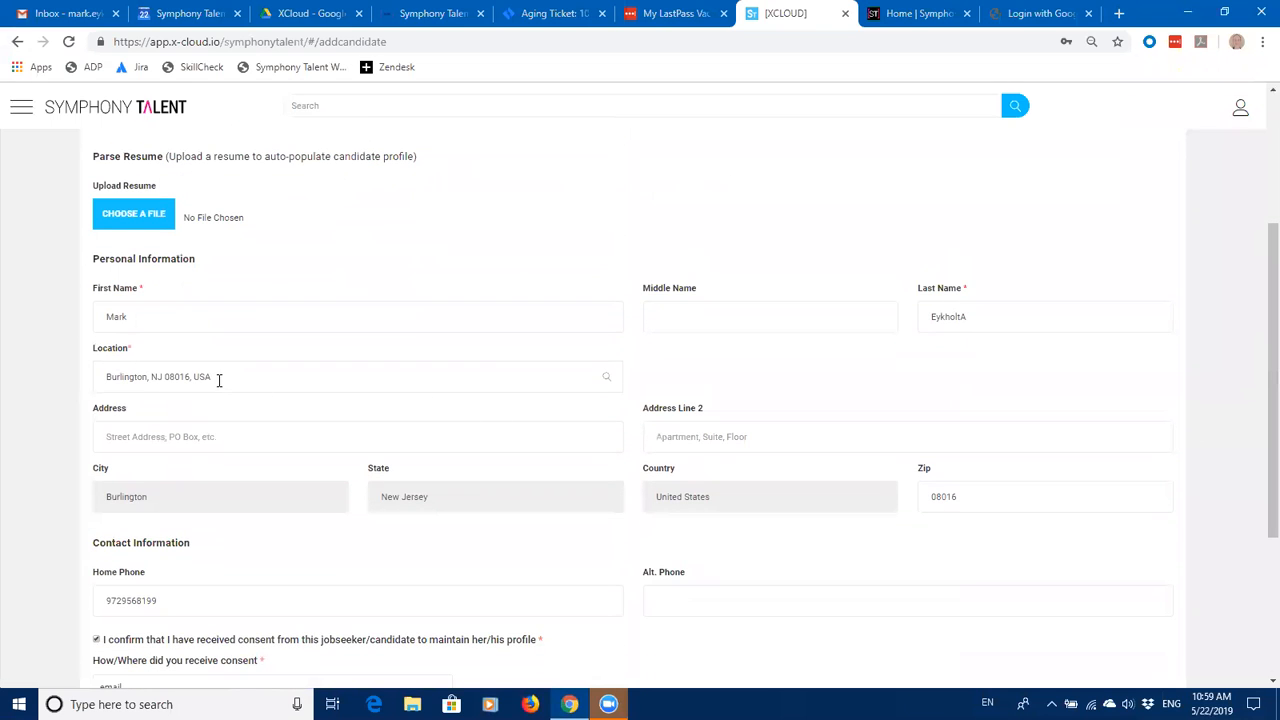
left_click_drag(220, 380, 99, 379)
type("B")
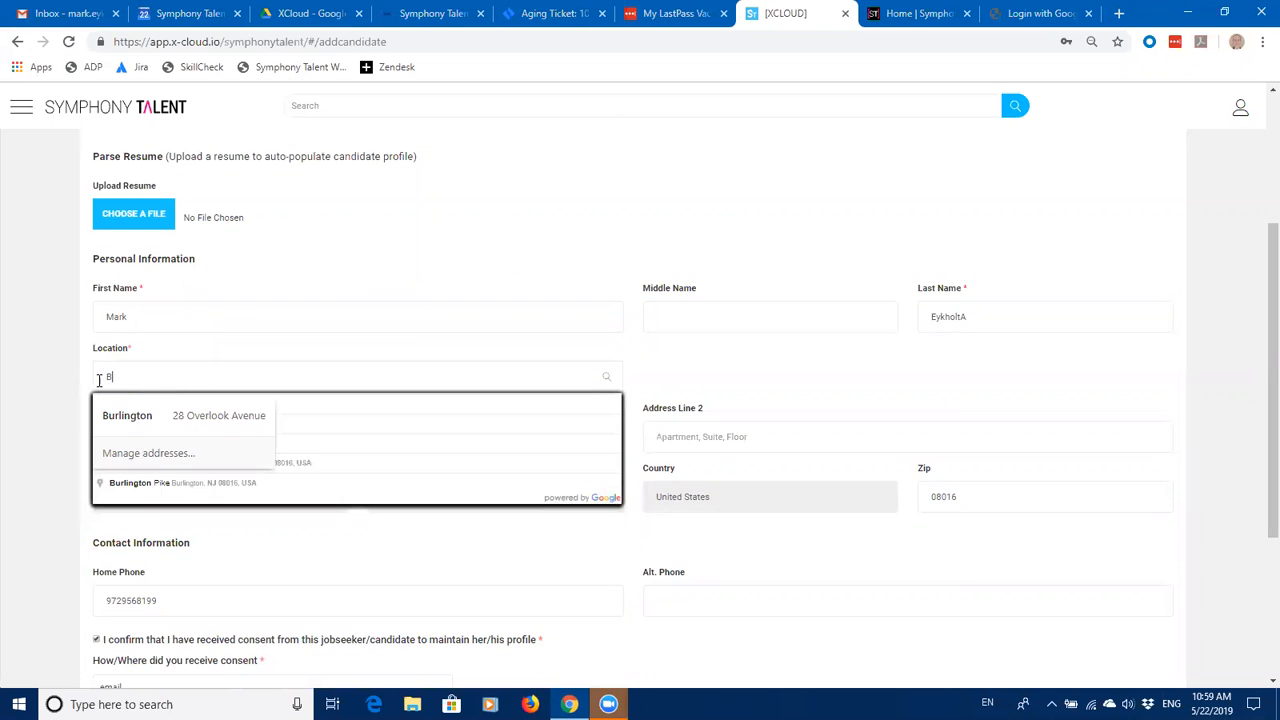
type("urlington")
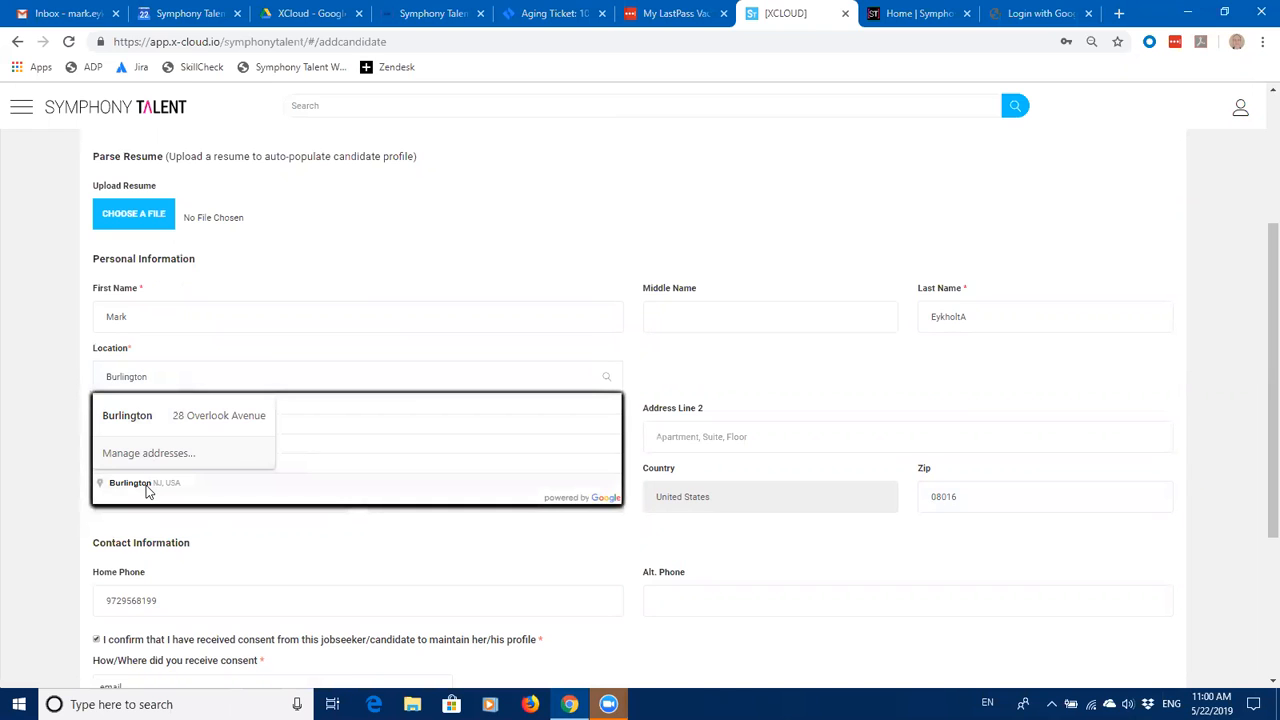
left_click(143, 420)
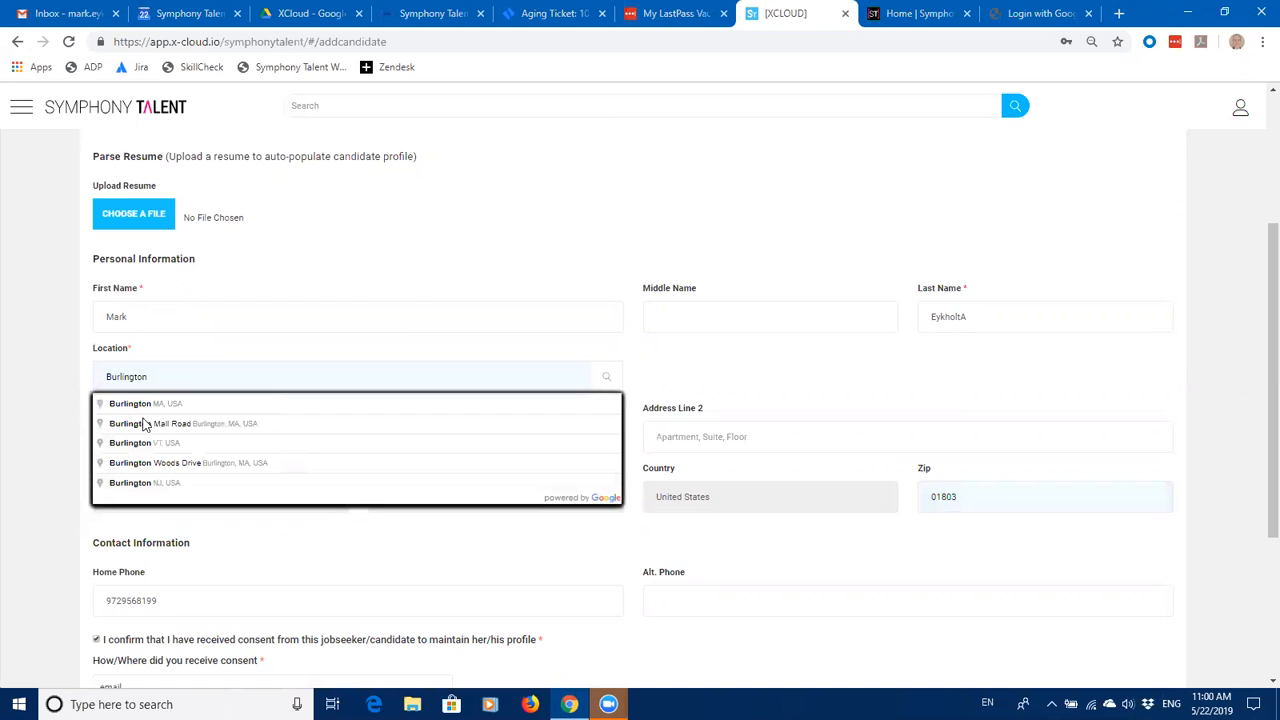
scroll(1258, 370, "down", 3)
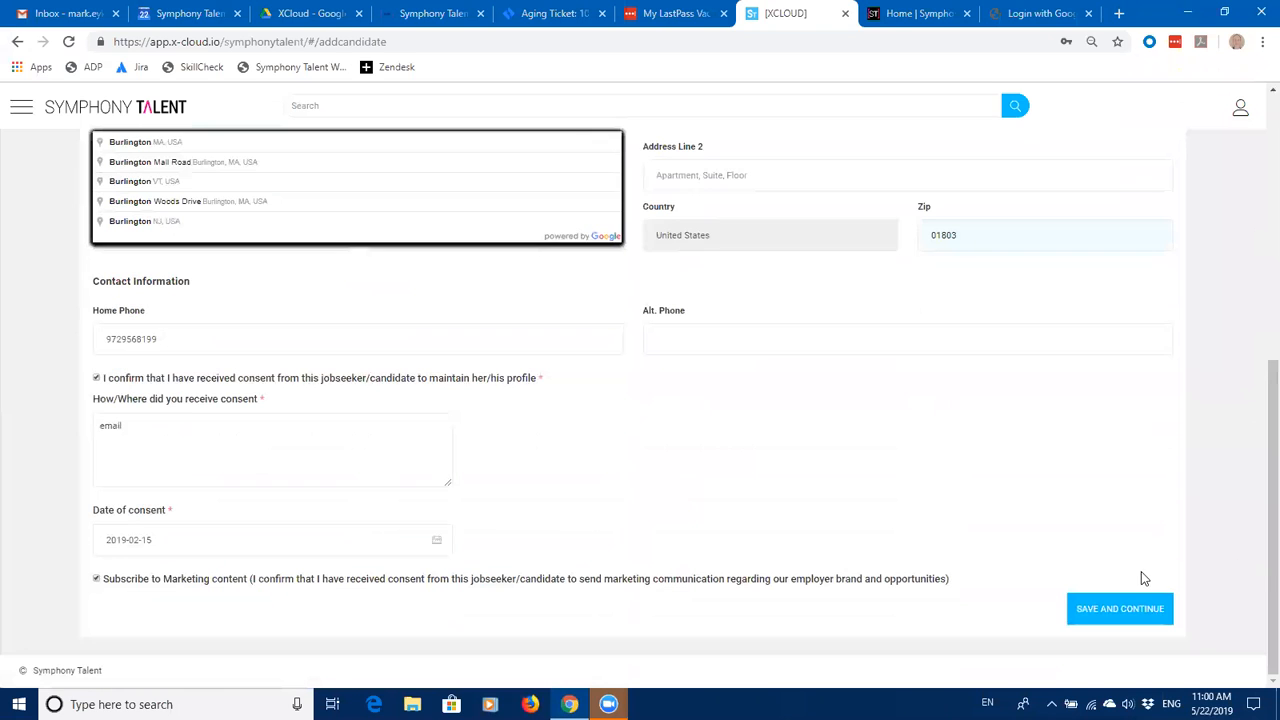
scroll(1257, 346, "up", 4)
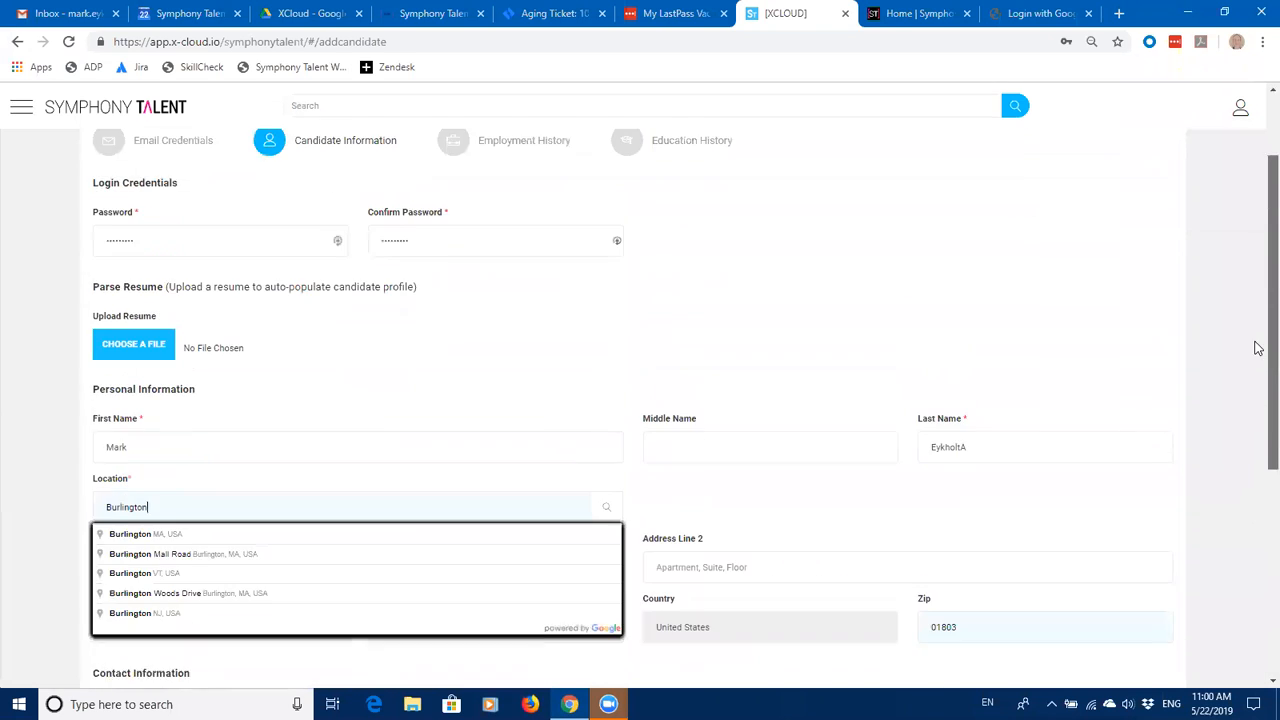
Step: Refill the saved Burlington, NJ 08016 address via Burlin, then save and continue
left_click(160, 529)
left_click_drag(160, 529, 82, 526)
type("Burlin")
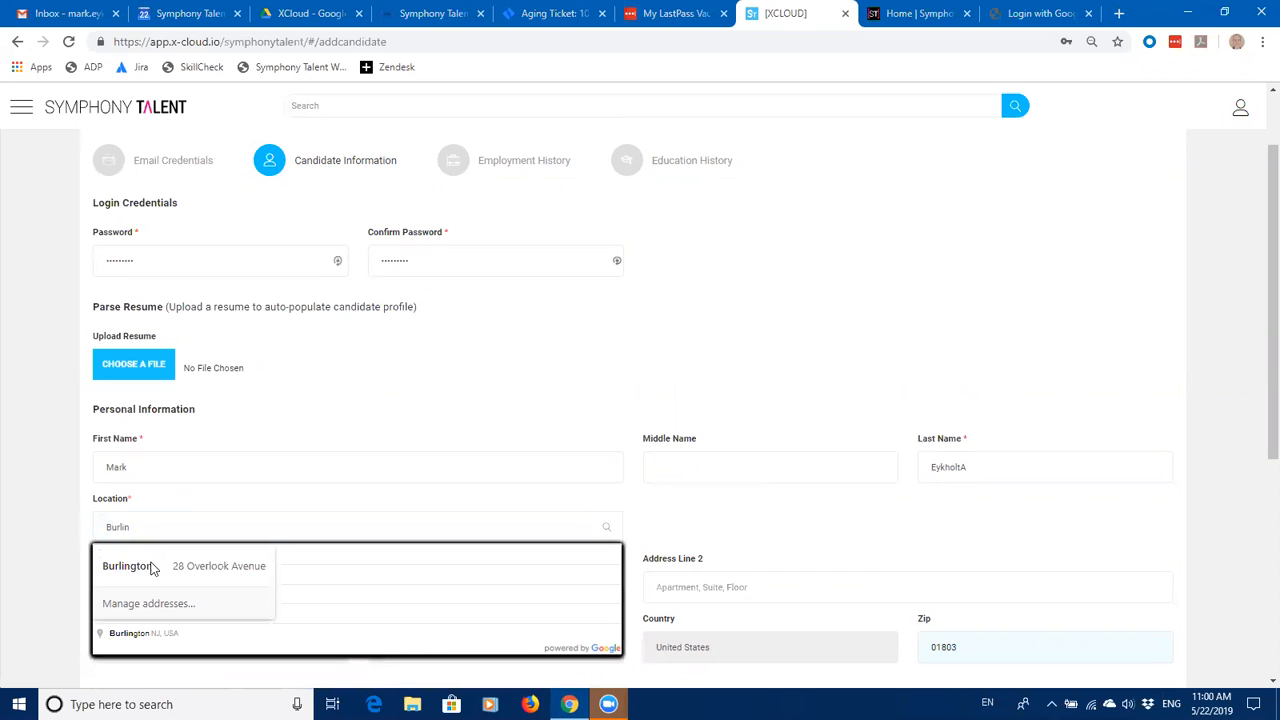
key("Return")
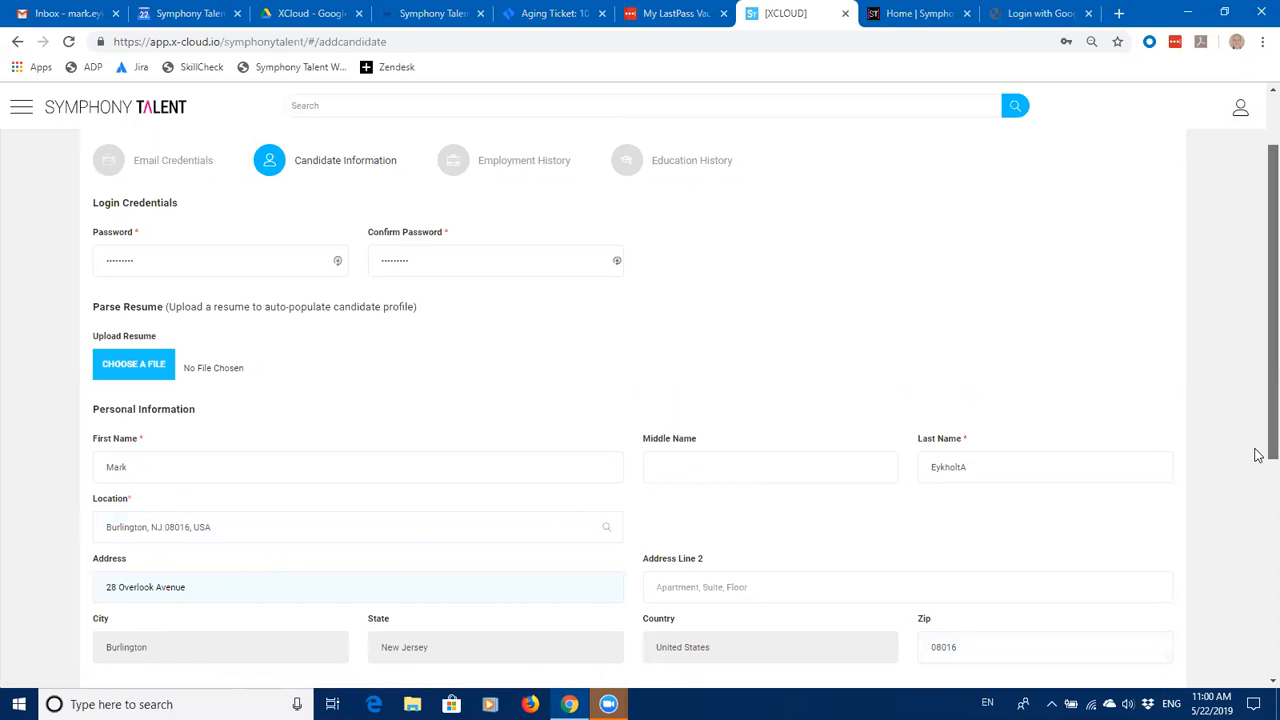
scroll(1258, 600, "down", 3)
scroll(1250, 660, "down", 1)
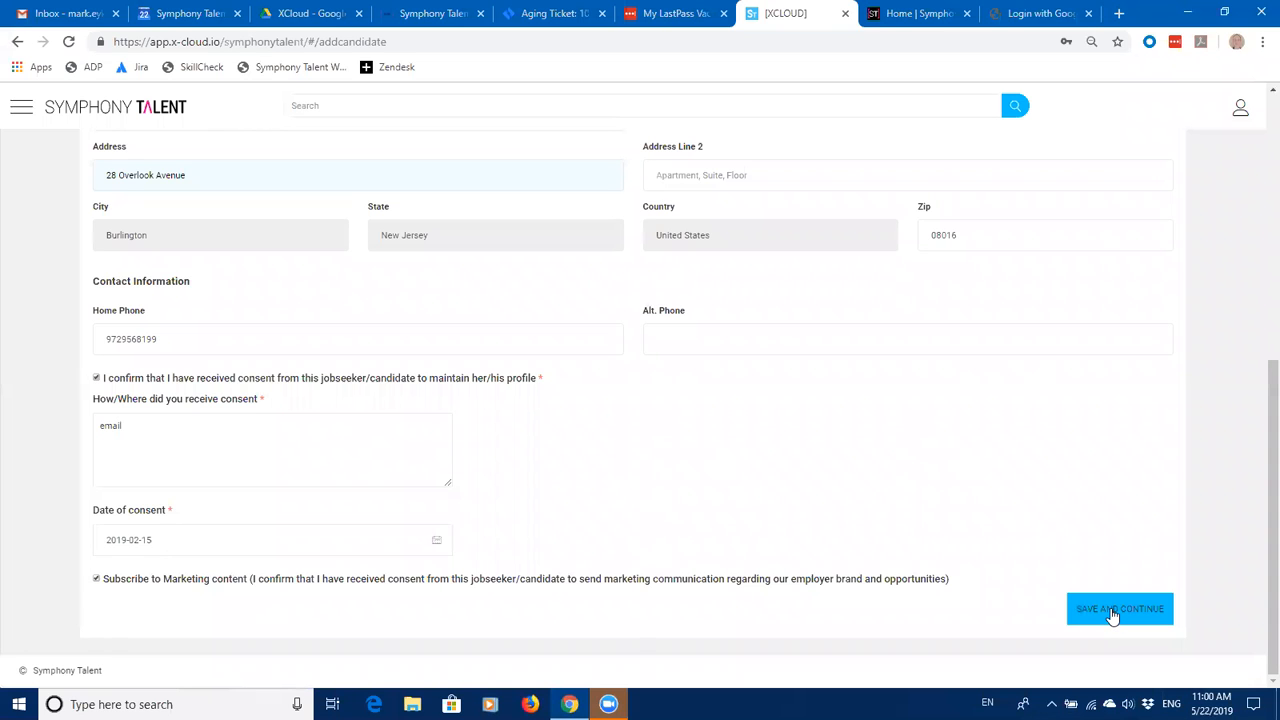
left_click(1112, 612)
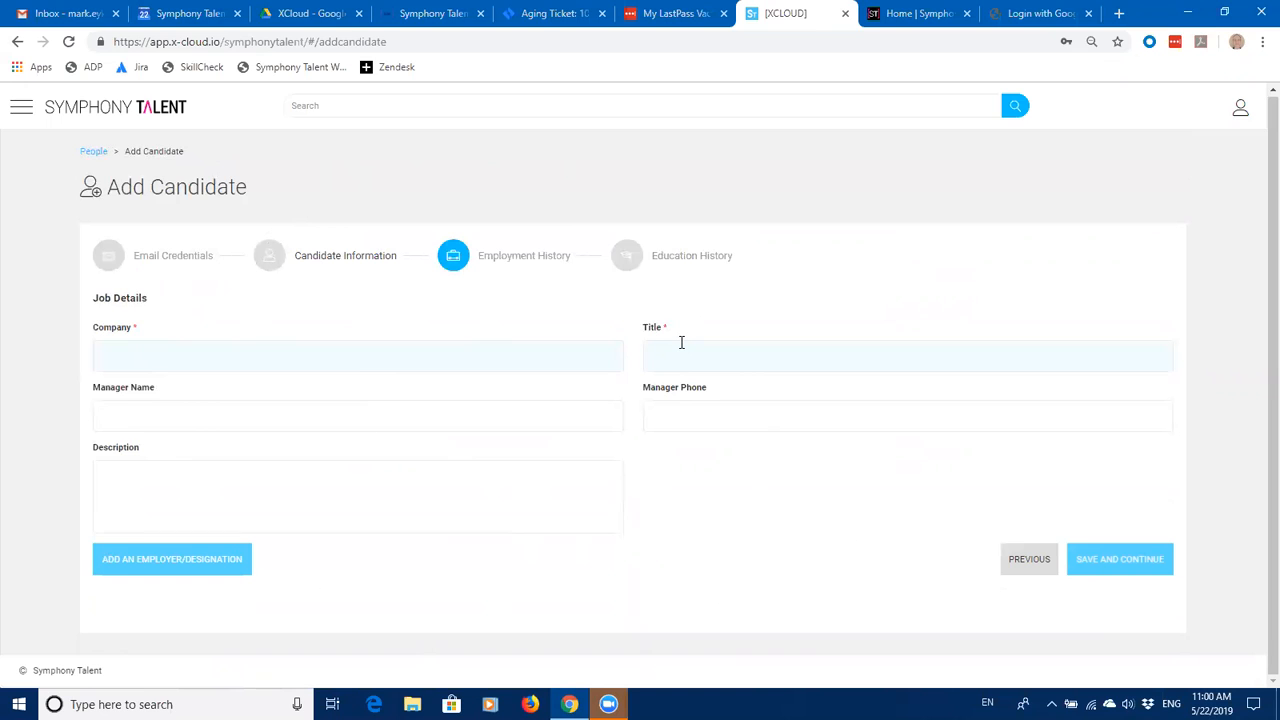
Step: Sign out of Symphony Talent from the account menu
left_click(1241, 115)
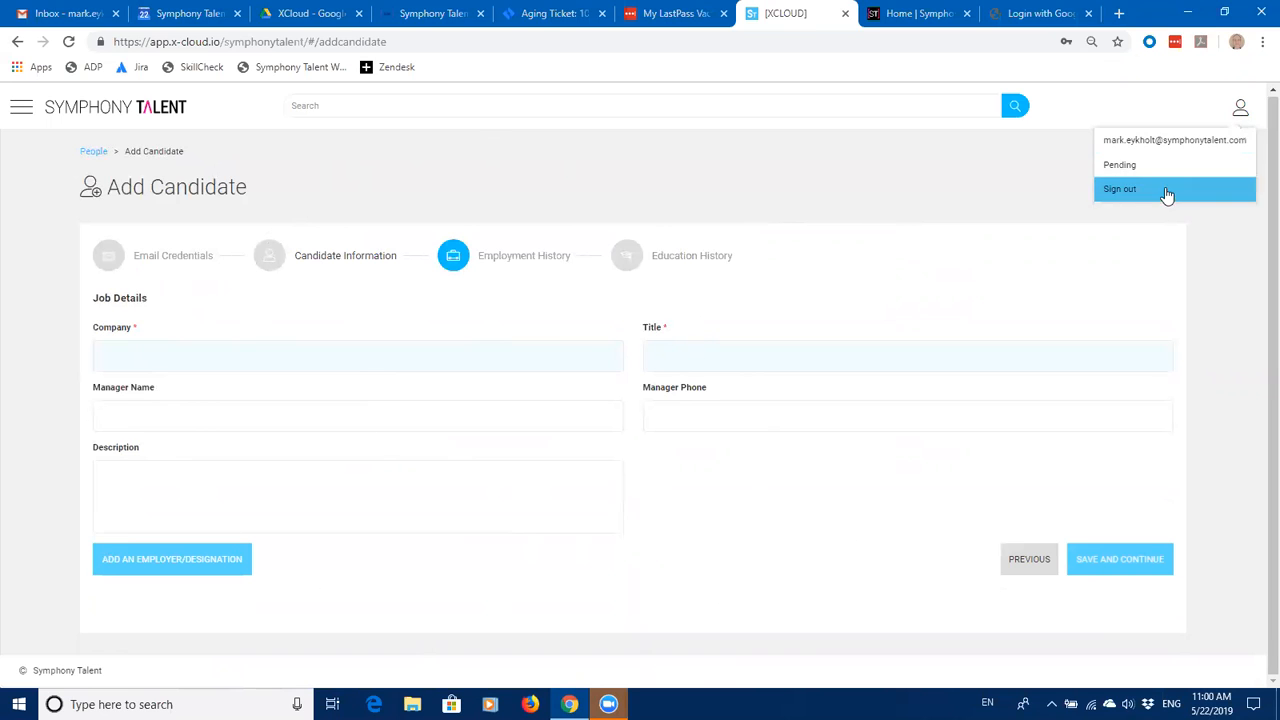
left_click(1158, 195)
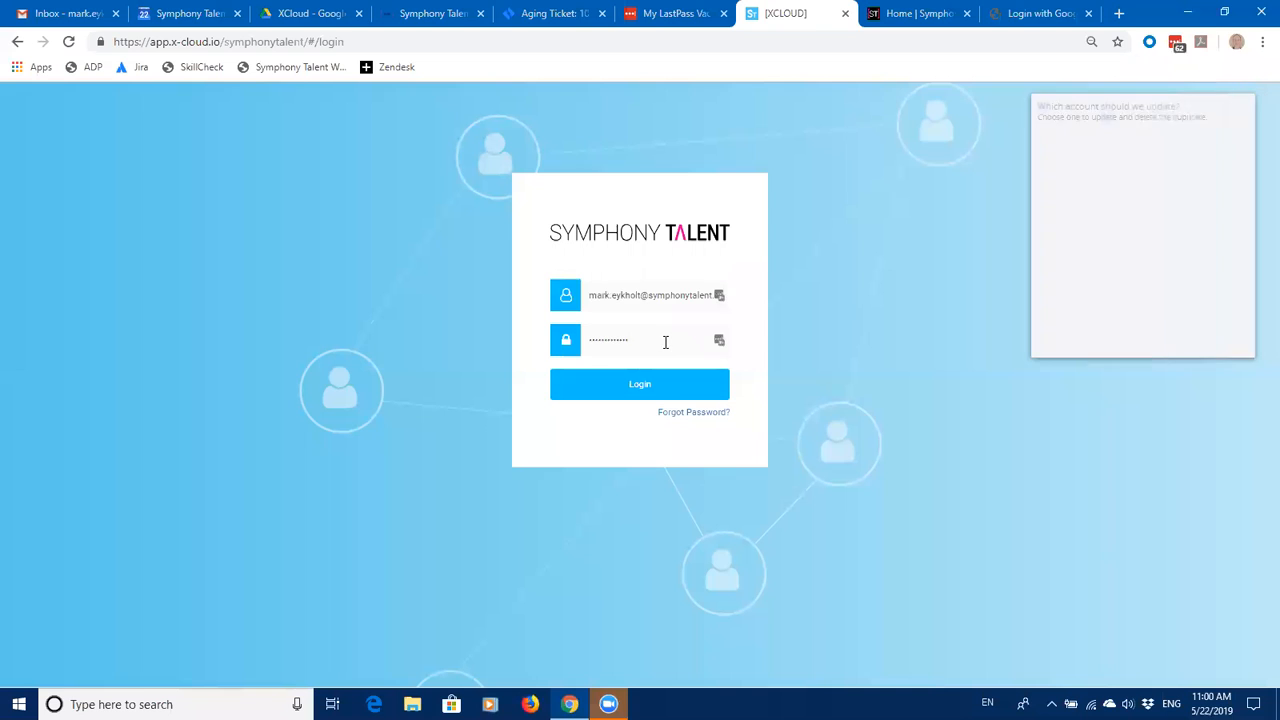
Step: Replace the saved password and log in again after the invalid-credentials error
left_click_drag(637, 337, 569, 342)
key("BackSpace")
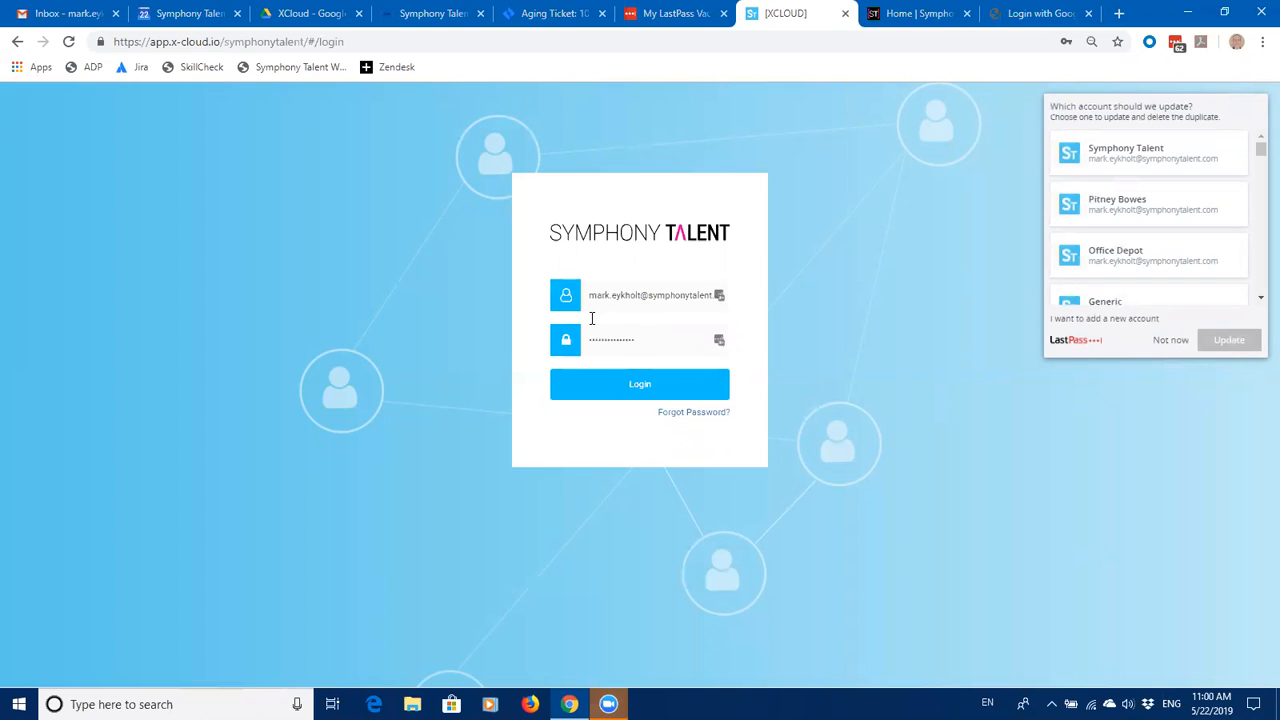
left_click(639, 392)
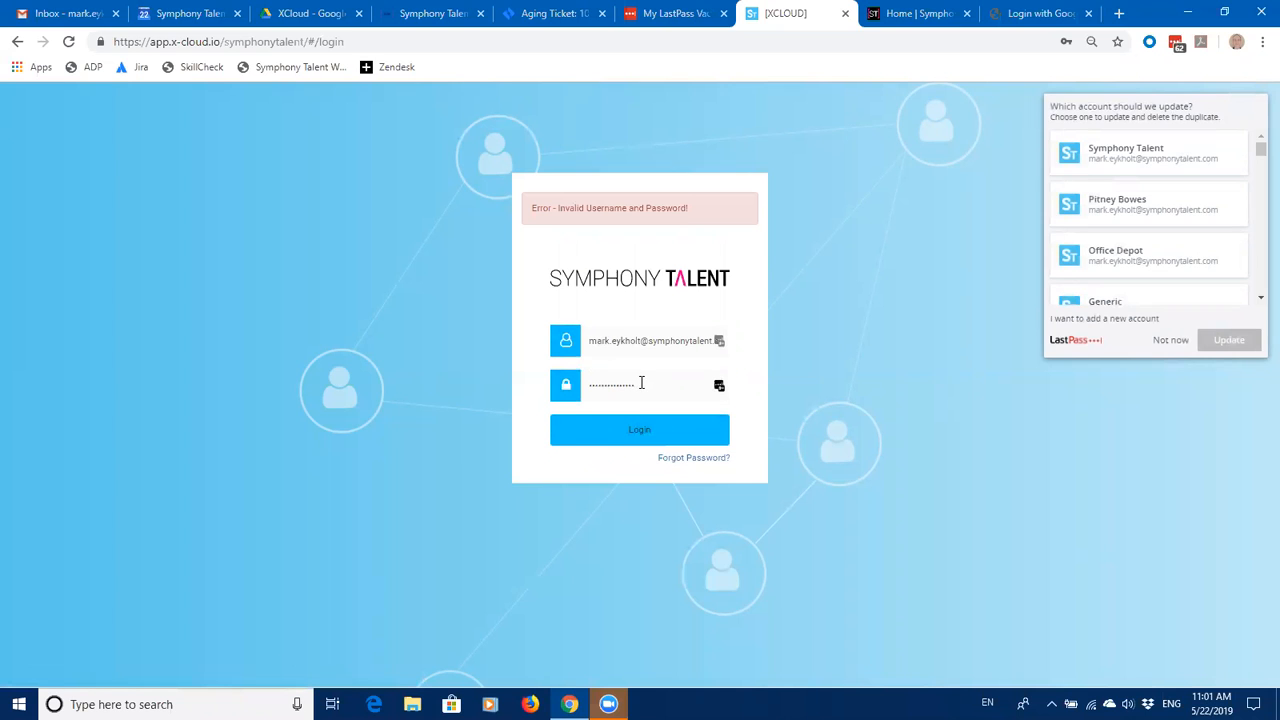
left_click_drag(643, 383, 525, 384)
left_click(525, 371)
left_click(588, 388)
key("BackSpace")
key("BackSpace")
key("BackSpace")
type("•")
left_click(652, 433)
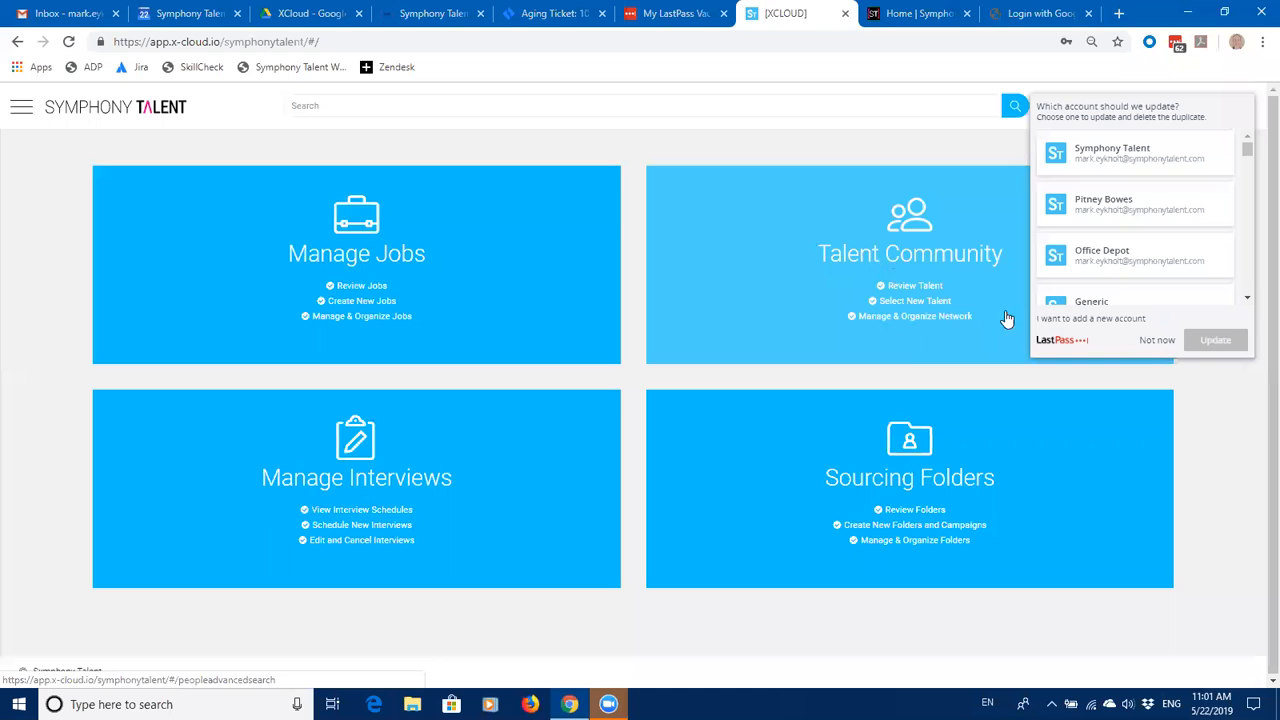
Step: Search Talent Community for the new candidate's name, then switch to the careers site tab
left_click(1160, 341)
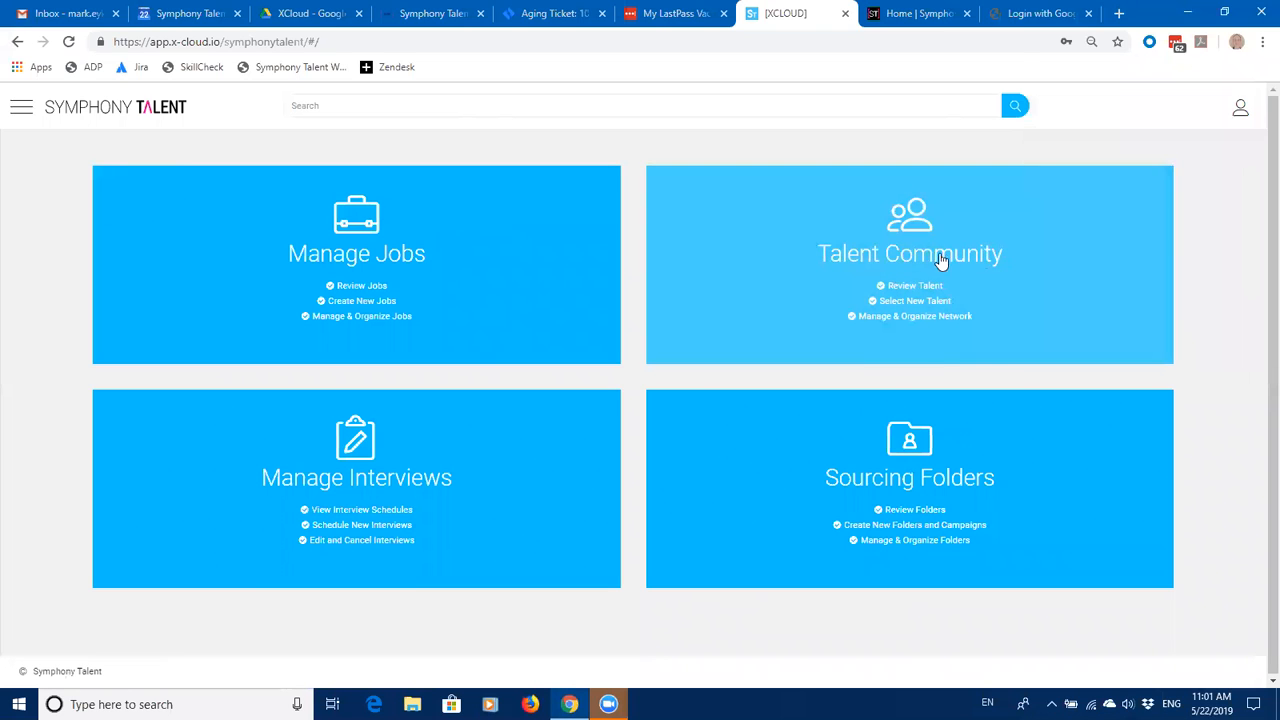
left_click(940, 258)
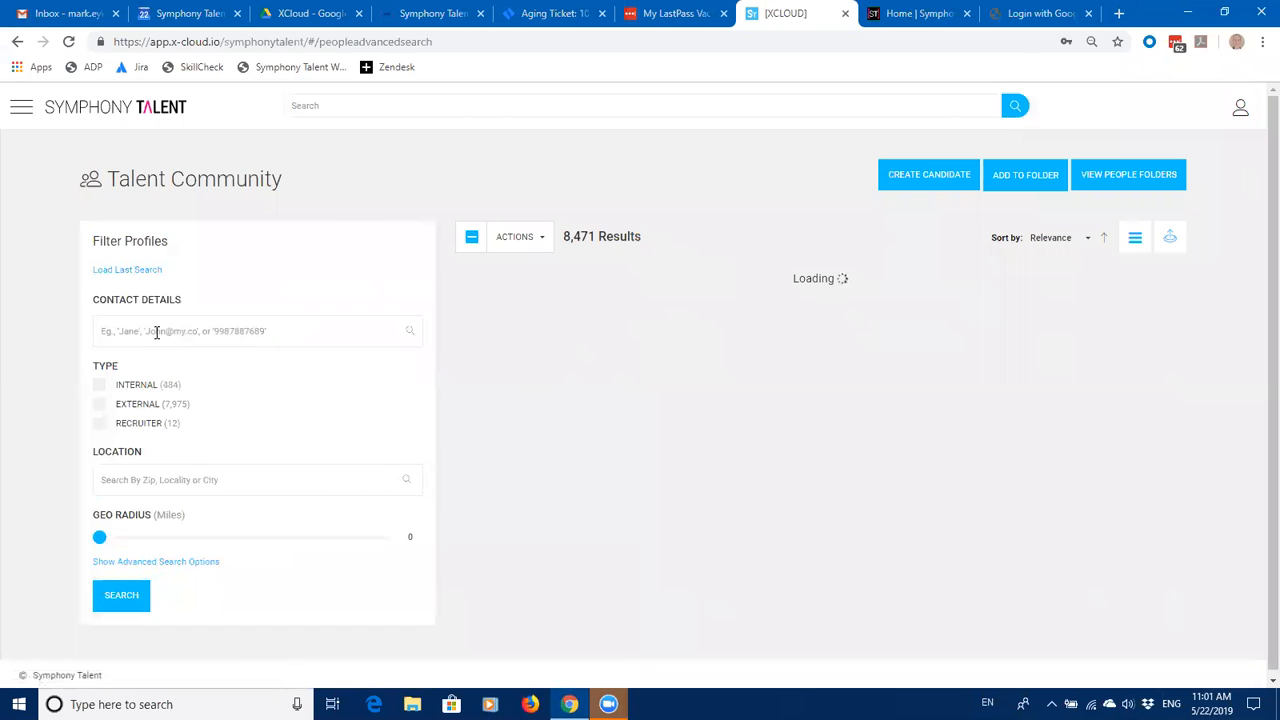
type("Mzrk")
key("BackSpace")
key("BackSpace")
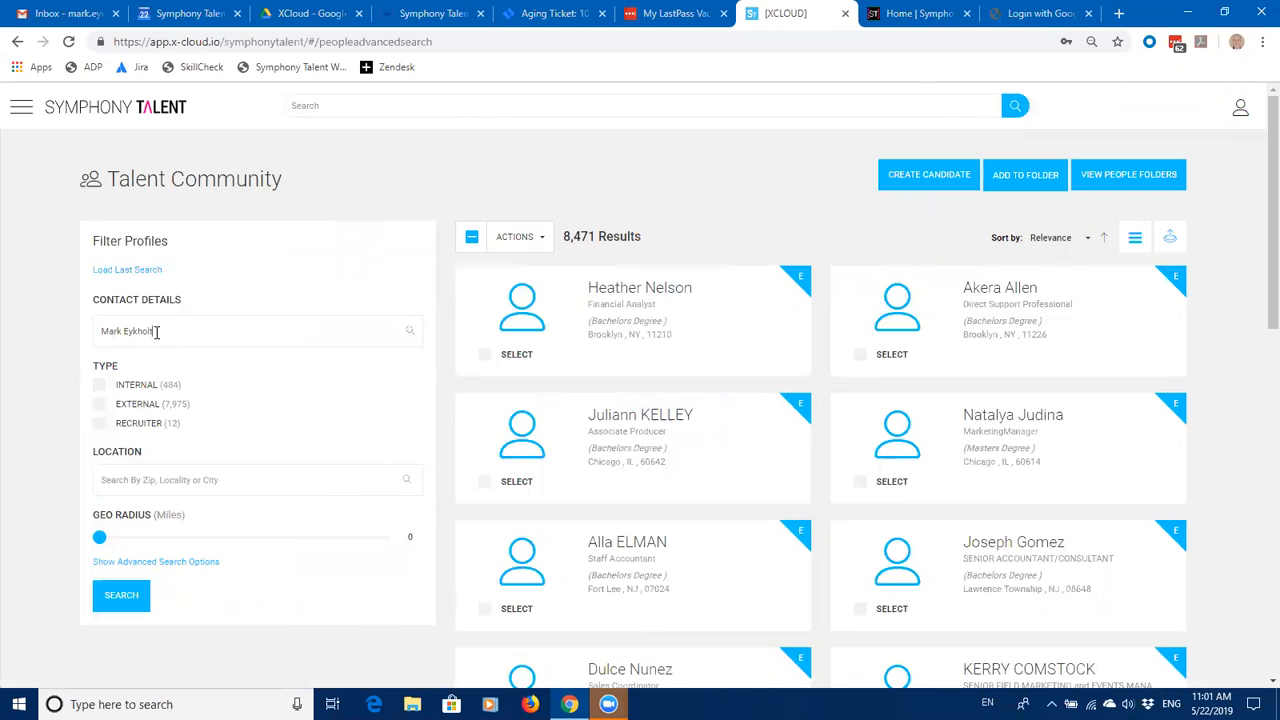
key("Return")
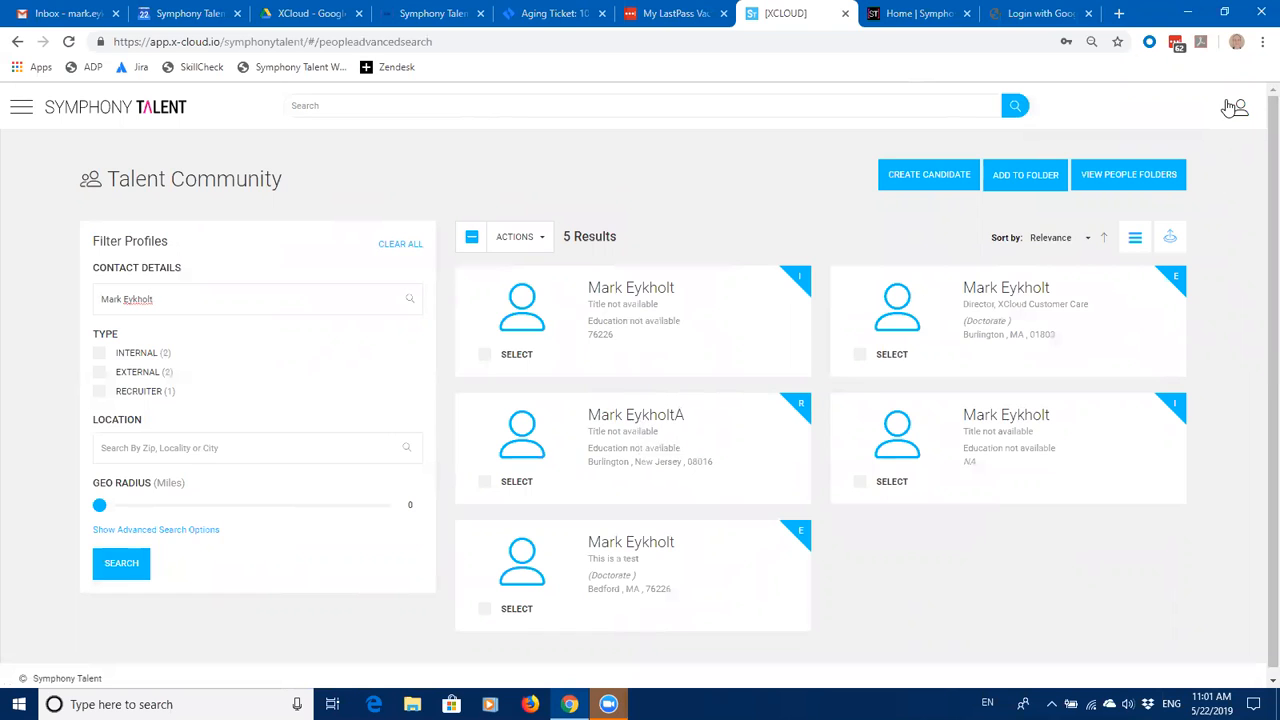
left_click(1065, 22)
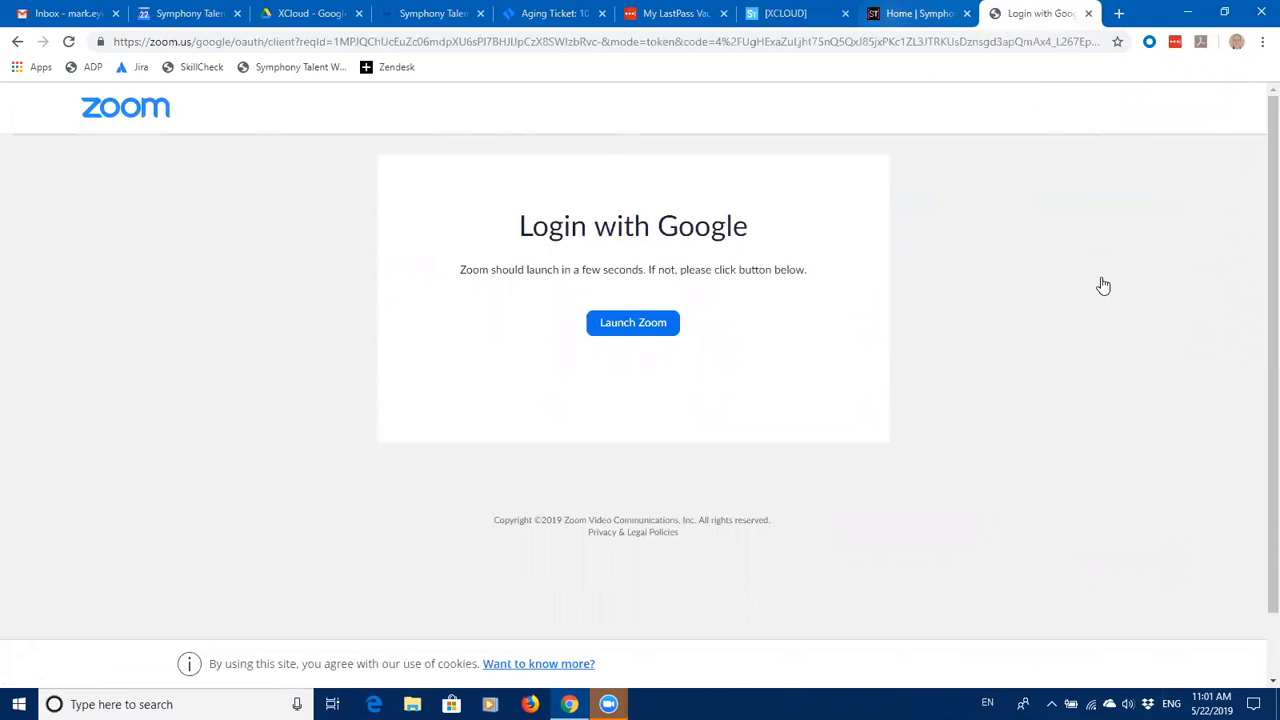
key("ctrl+shift+Tab")
Step: Sign in to the careers site with the candidate's e-mail and password and open their account
left_click(1200, 145)
left_click(1190, 178)
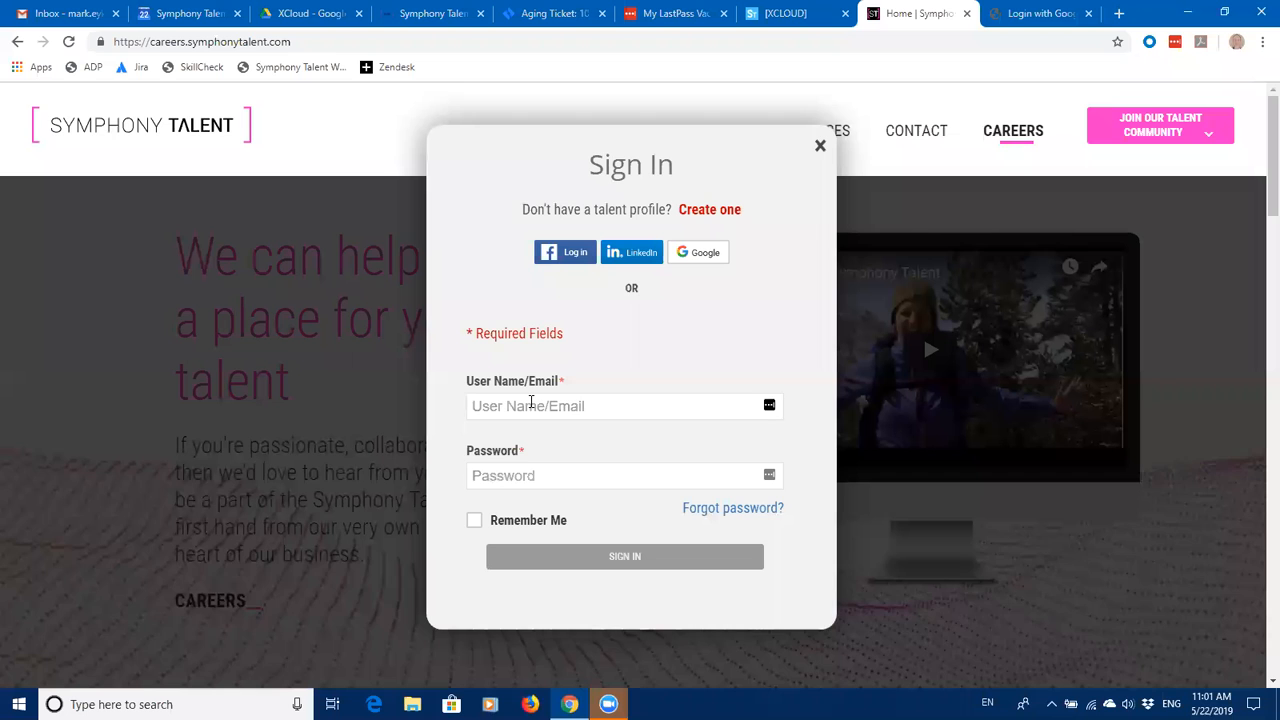
left_click(530, 401)
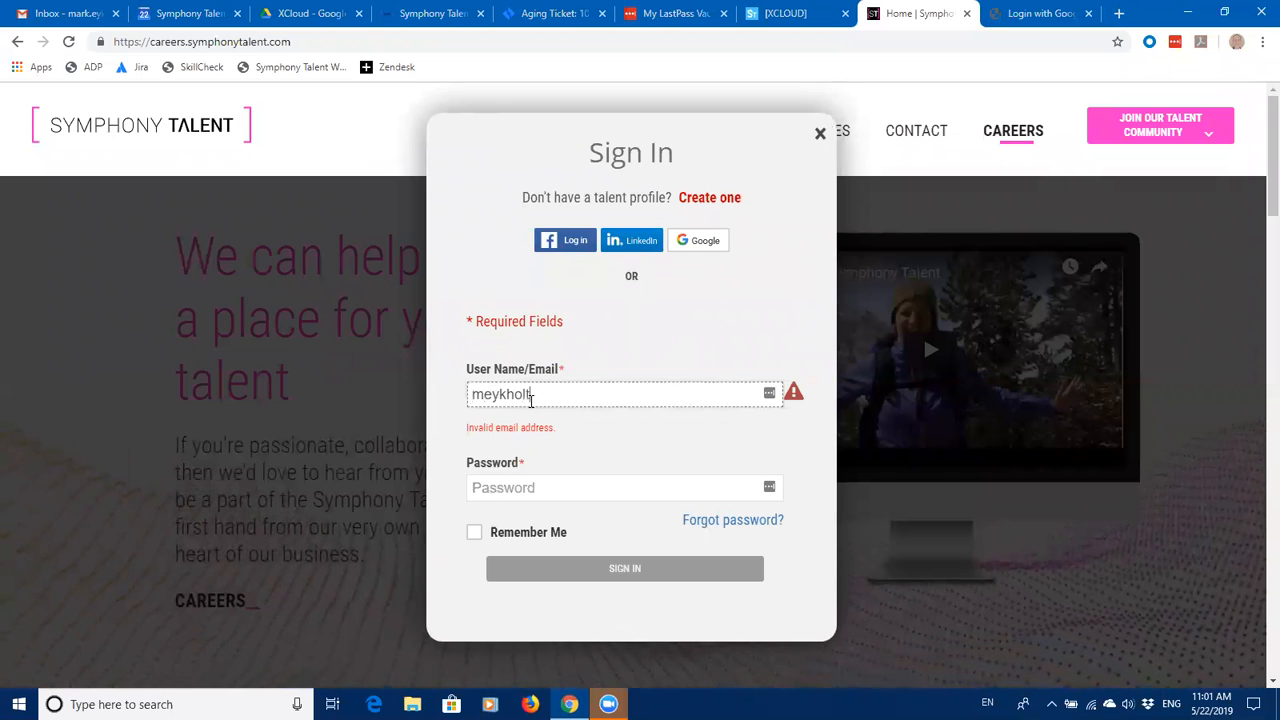
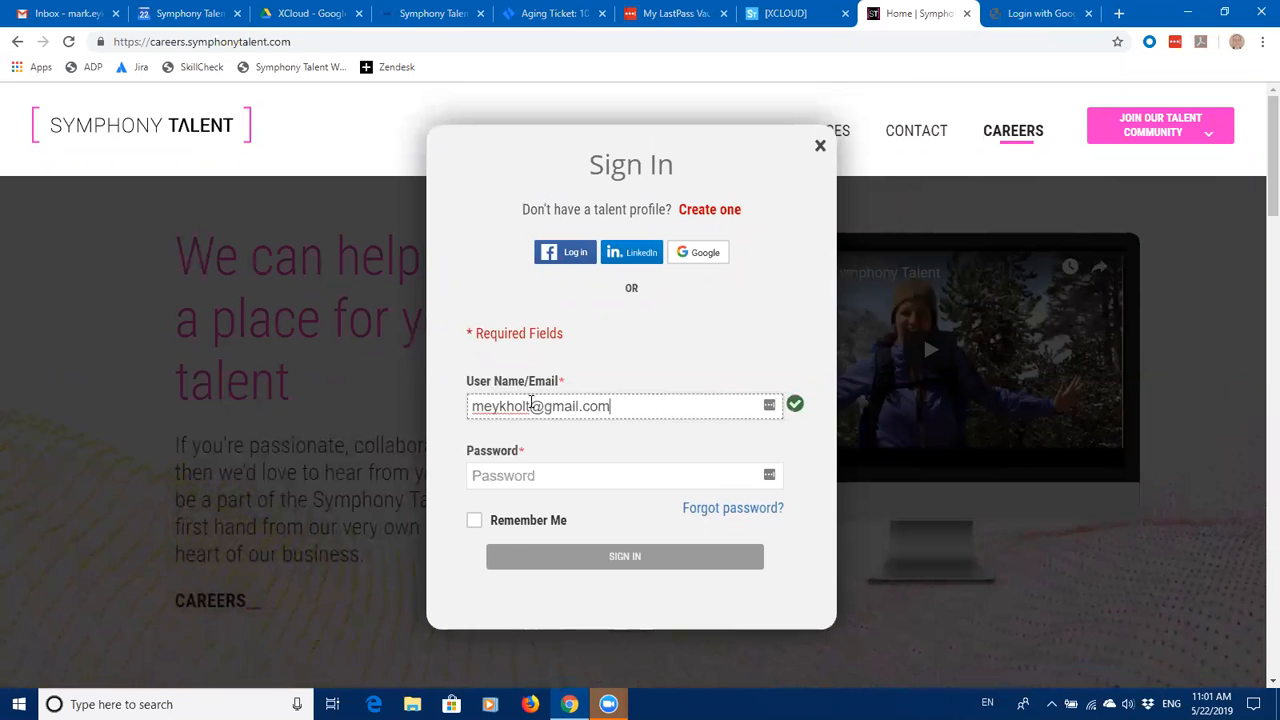
key("Tab")
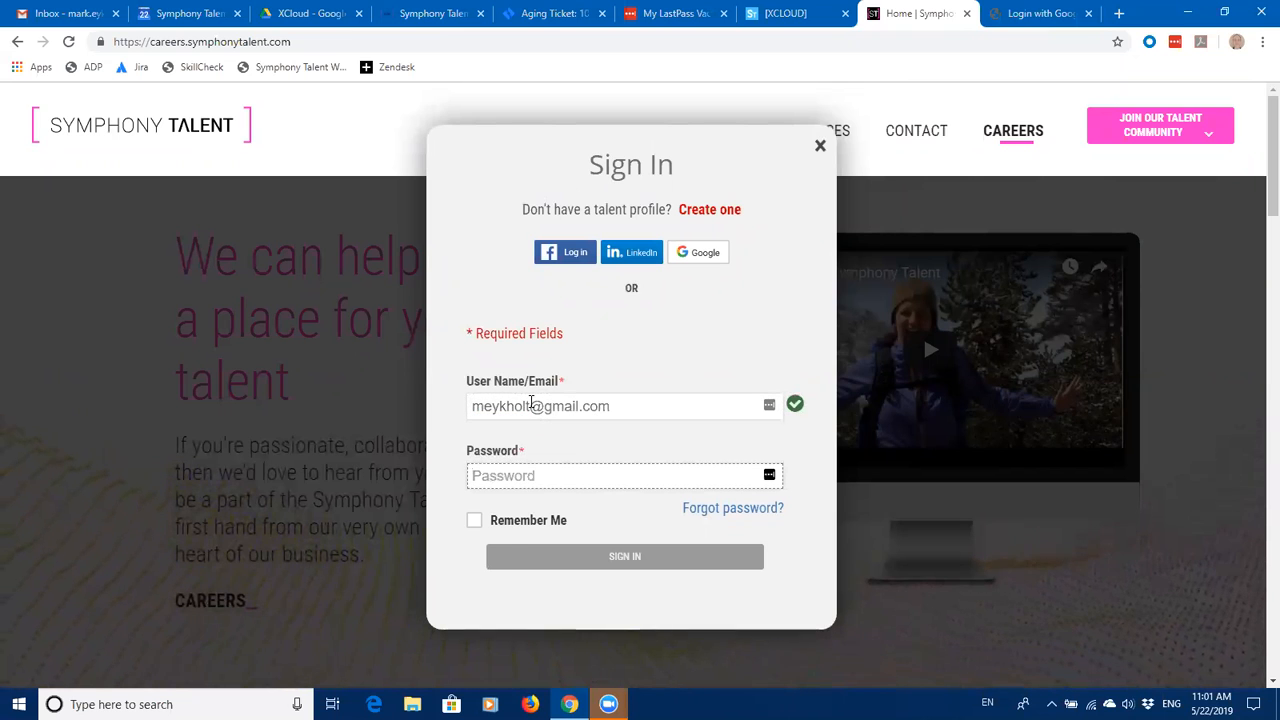
type("••")
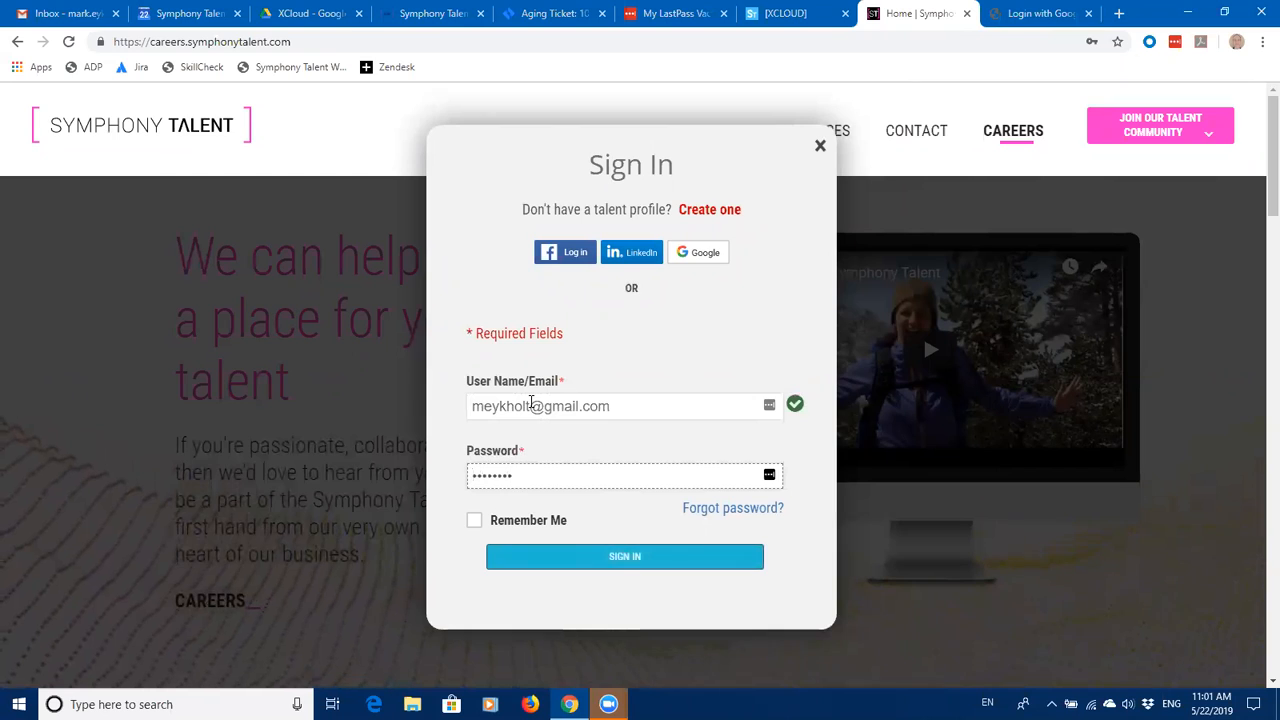
type("•••••••")
left_click(620, 563)
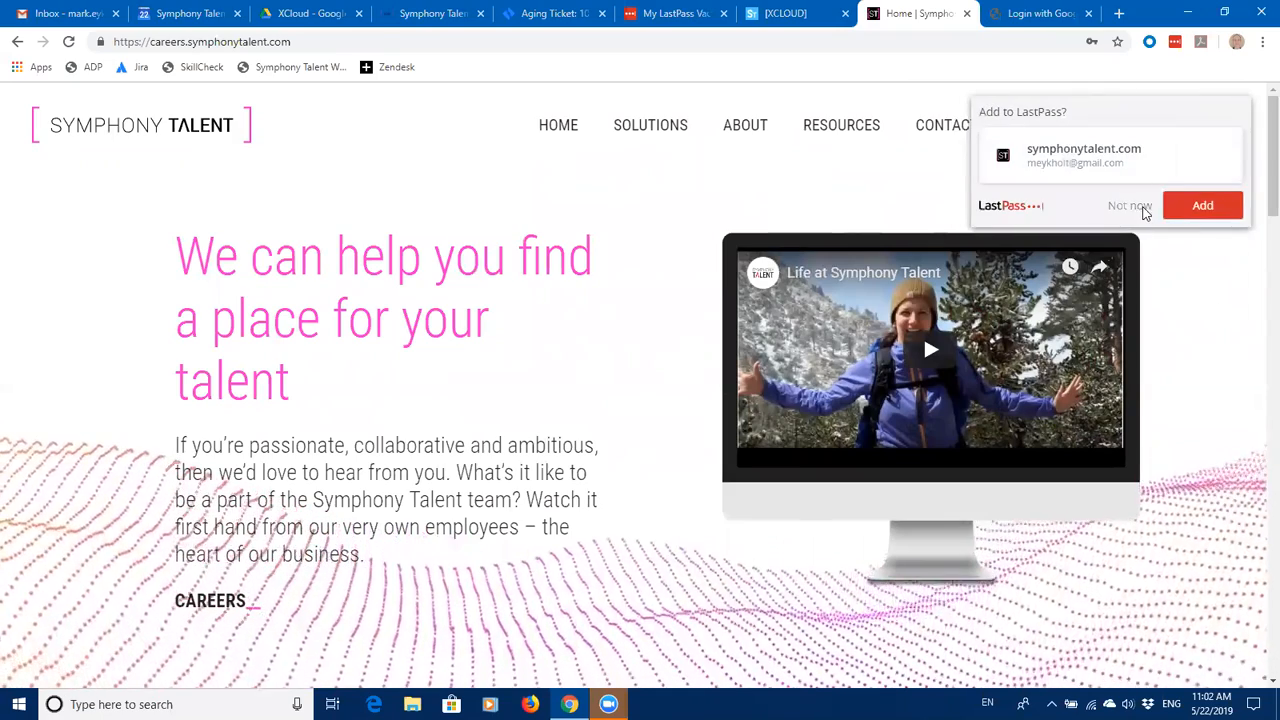
left_click(1135, 206)
left_click(1190, 172)
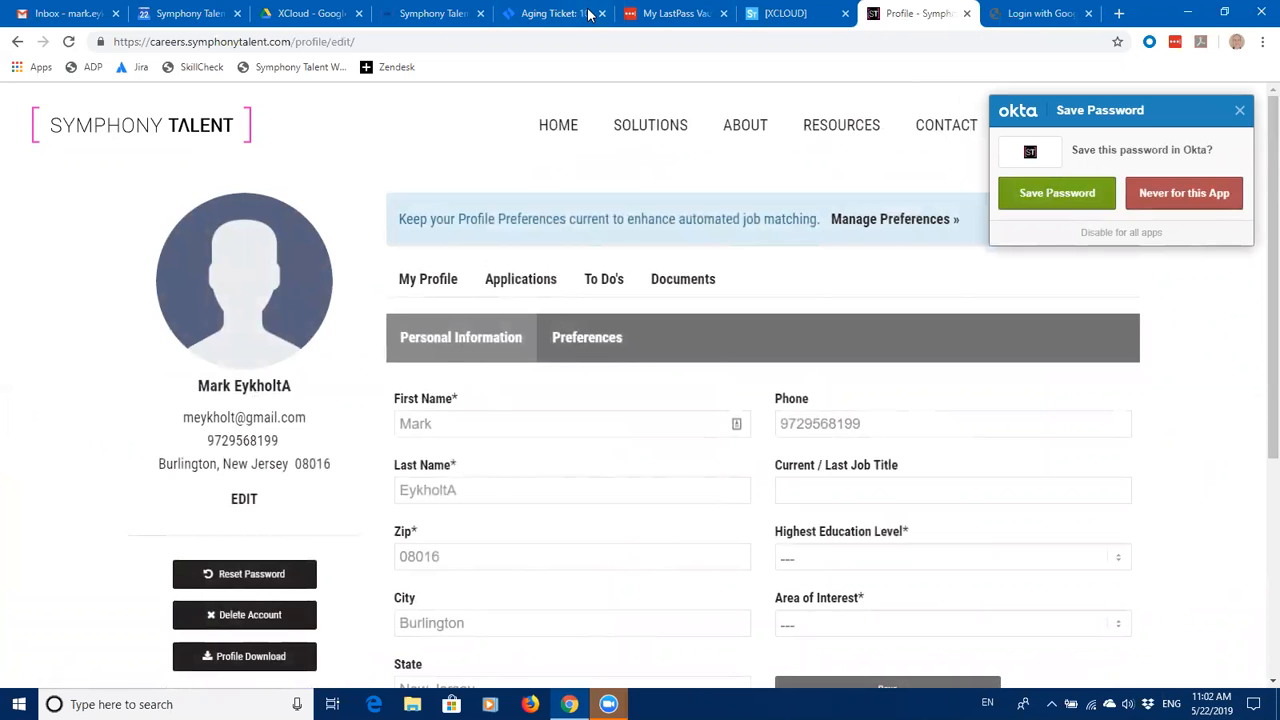
Step: Open the new candidate's profile from the Talent Community results and choose Profile Actions > Edit Candidate
left_click(800, 14)
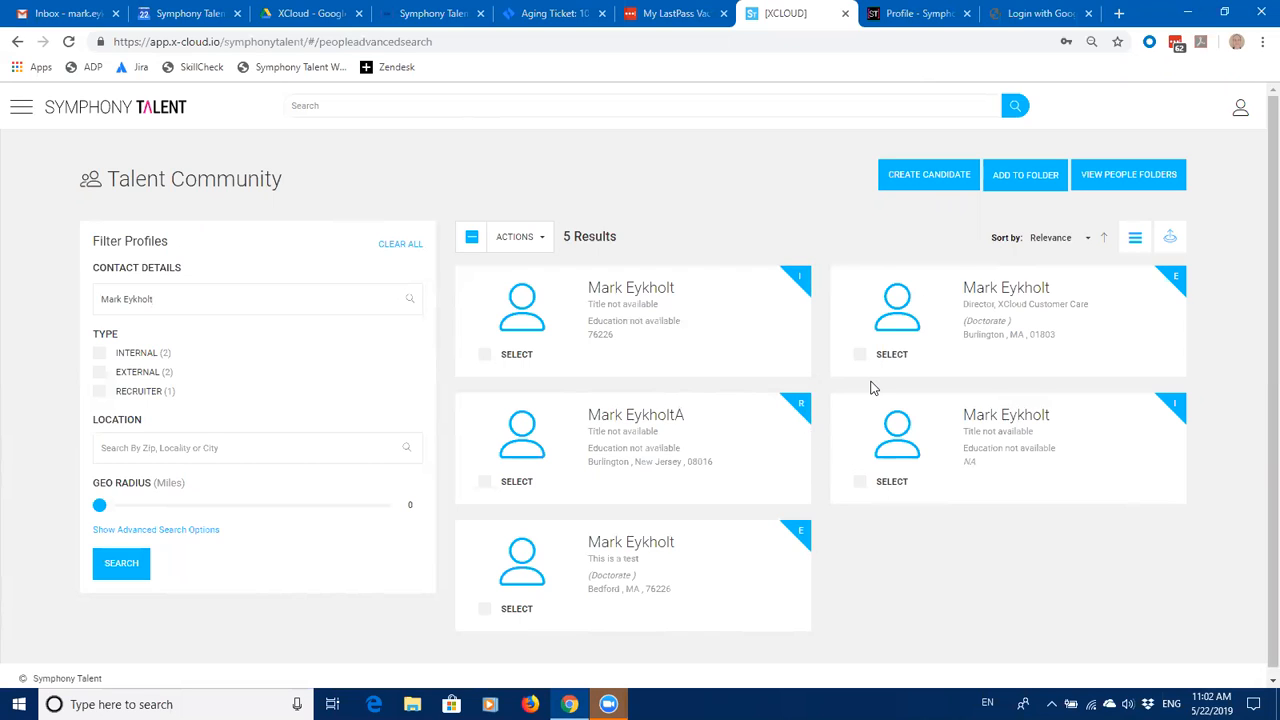
left_click(645, 424)
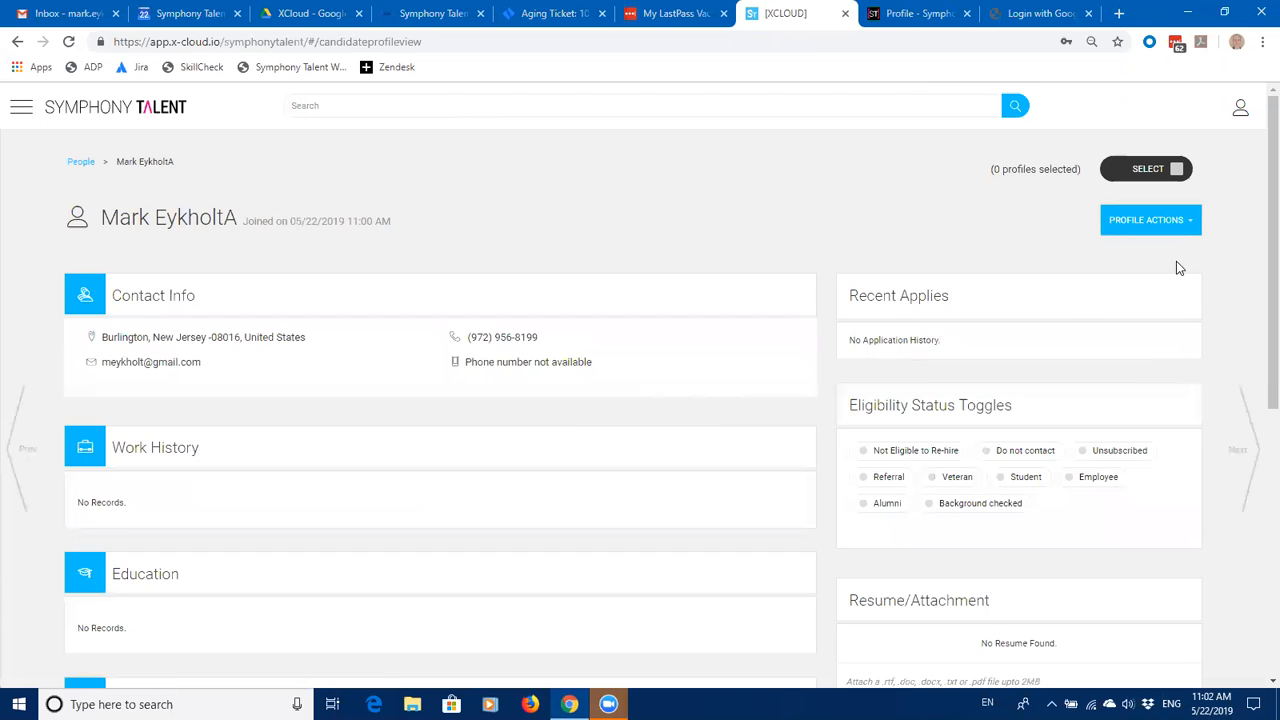
left_click(1177, 169)
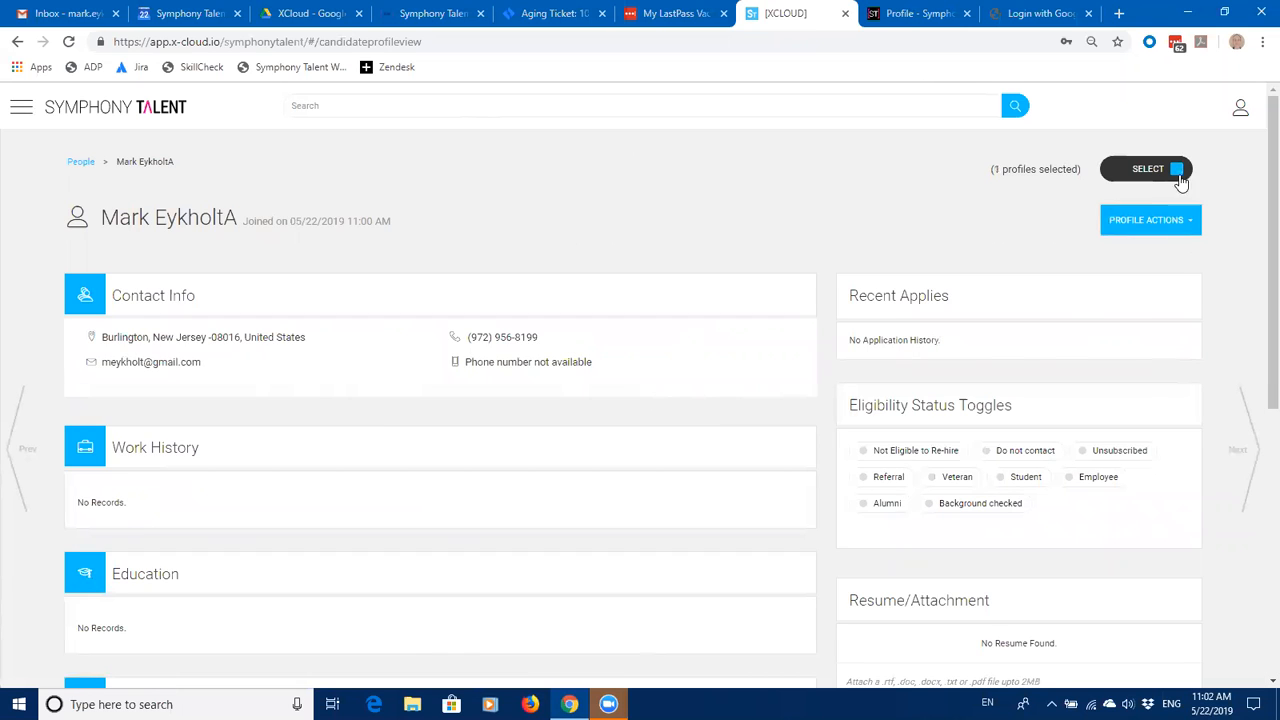
left_click(1190, 224)
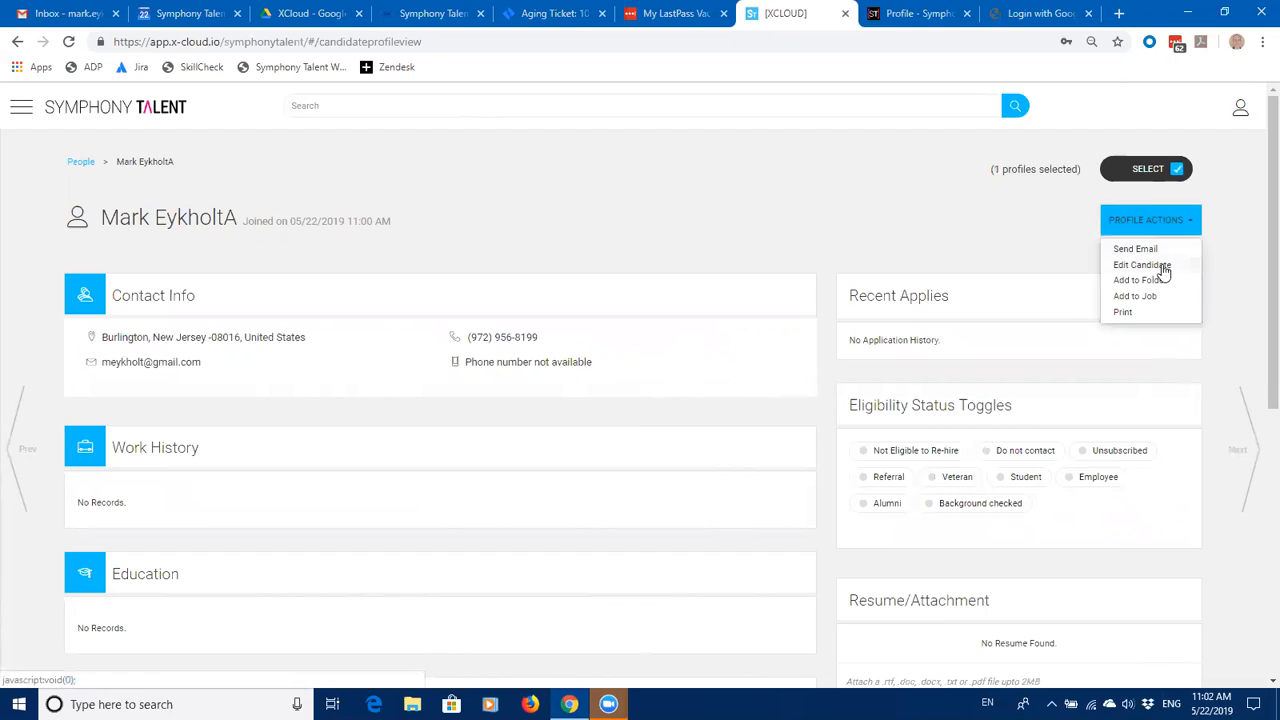
left_click(1165, 268)
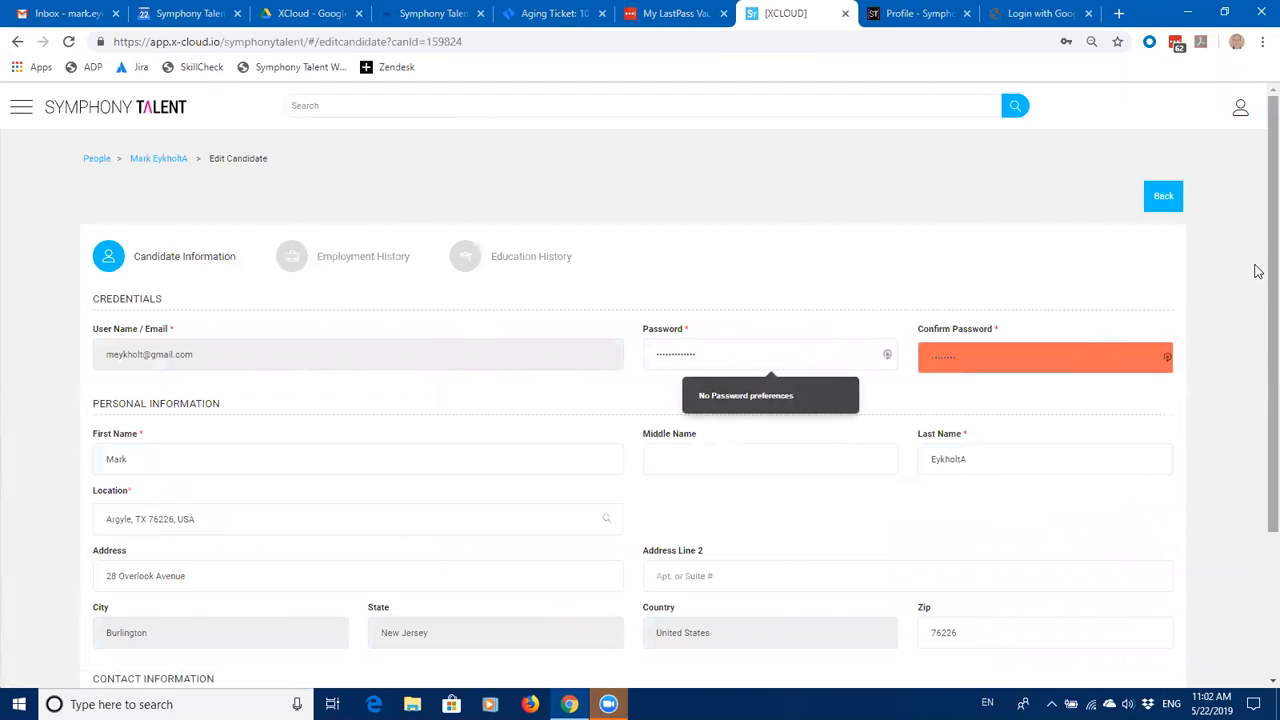
scroll(1255, 300, "down", 2)
Step: Replace the old password with the new one, retype it in Confirm Password, and attempt saving
scroll(1257, 360, "down", 2)
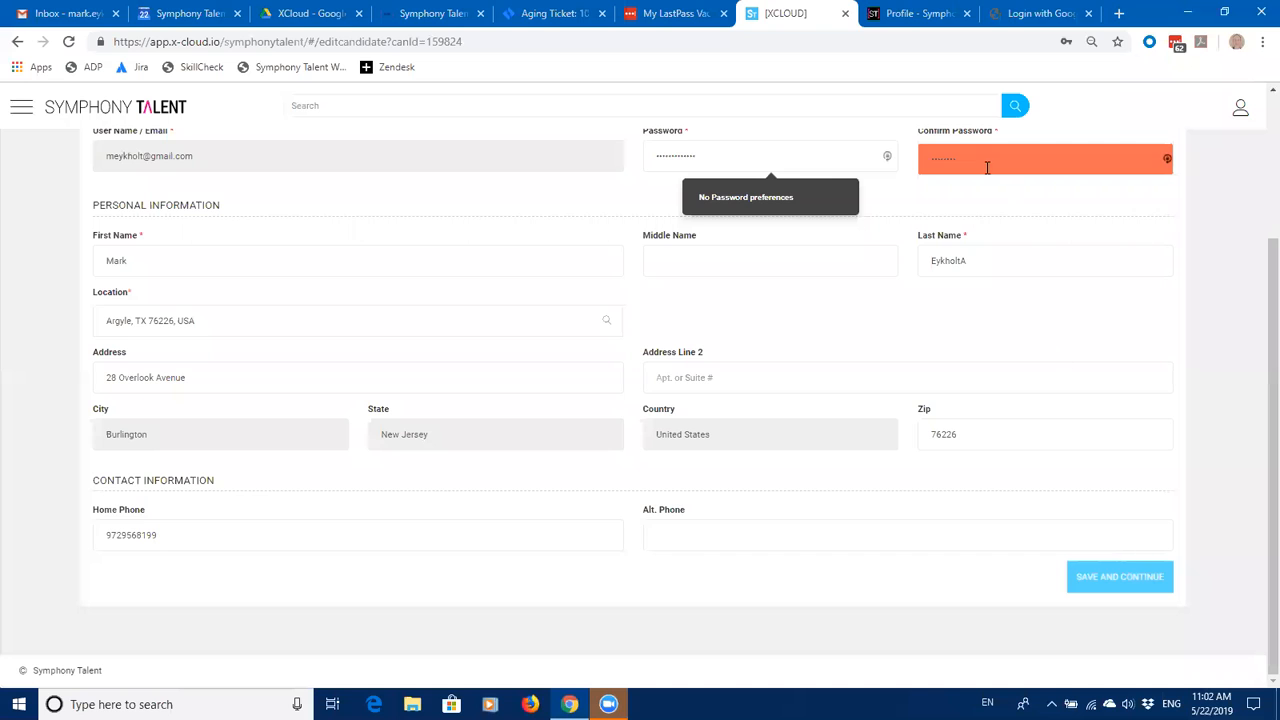
scroll(1257, 353, "up", 3)
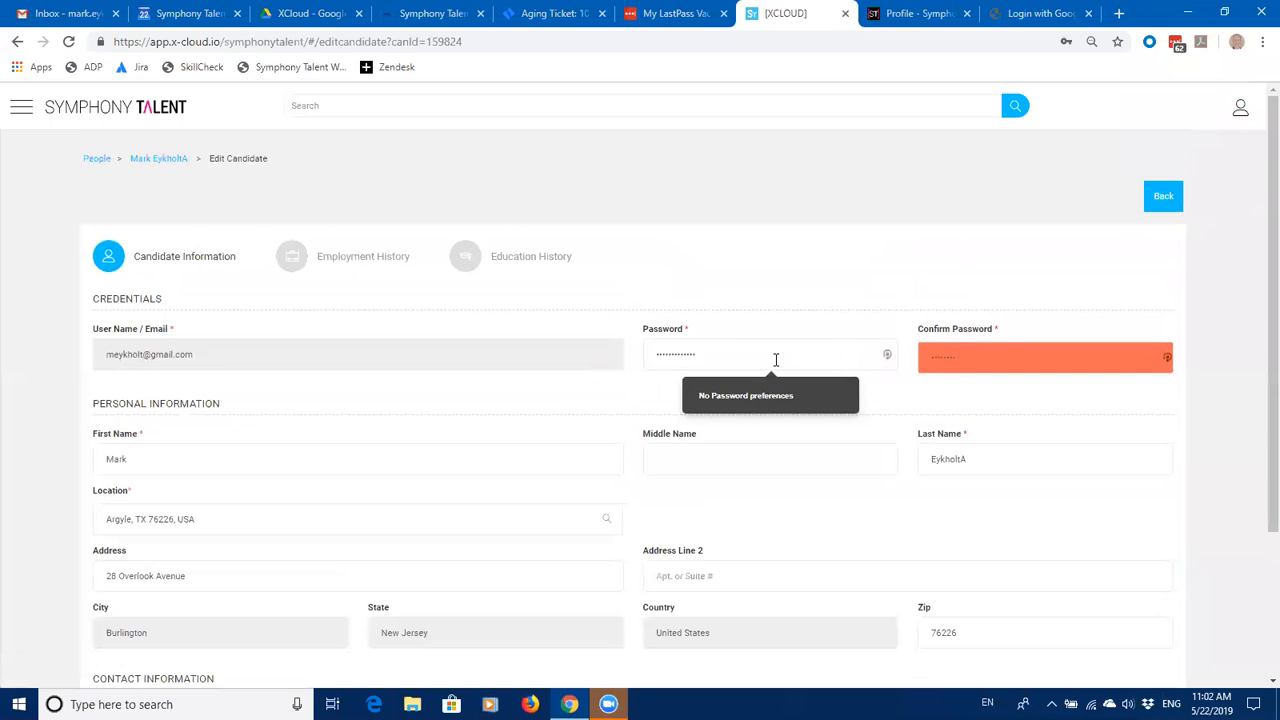
double_click(724, 354)
key("BackSpace")
type("*********")
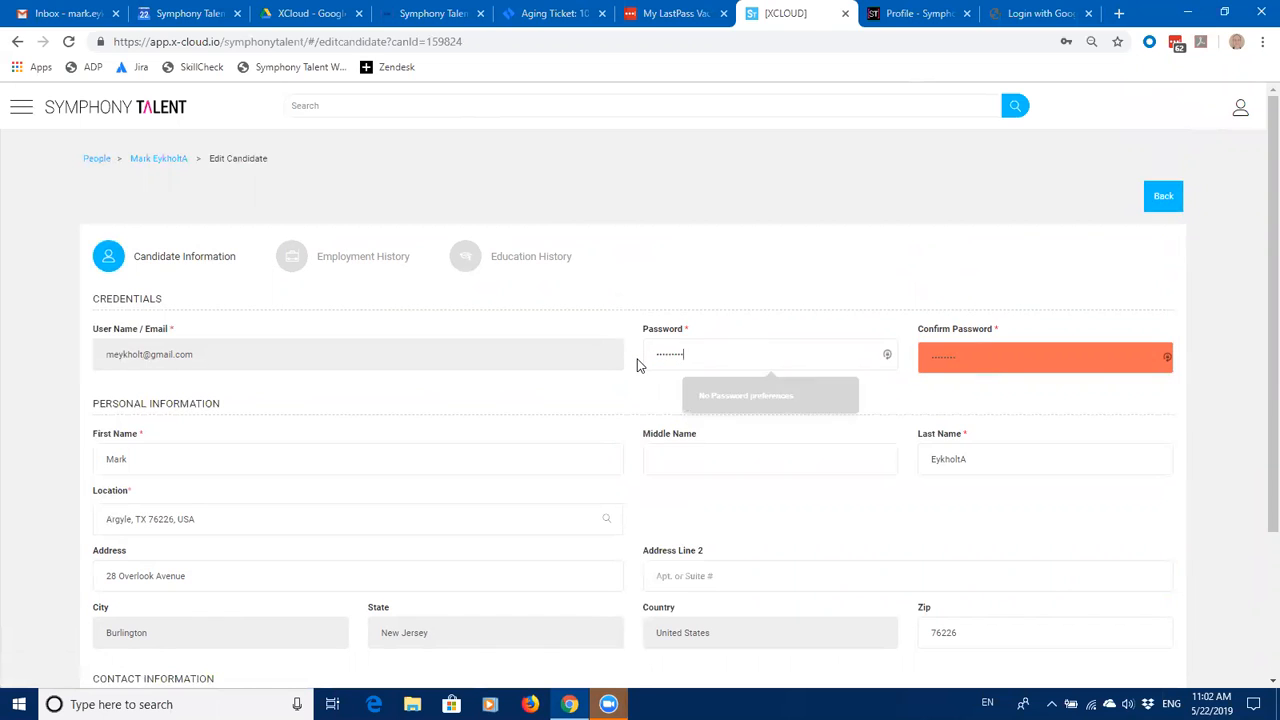
left_click(976, 352)
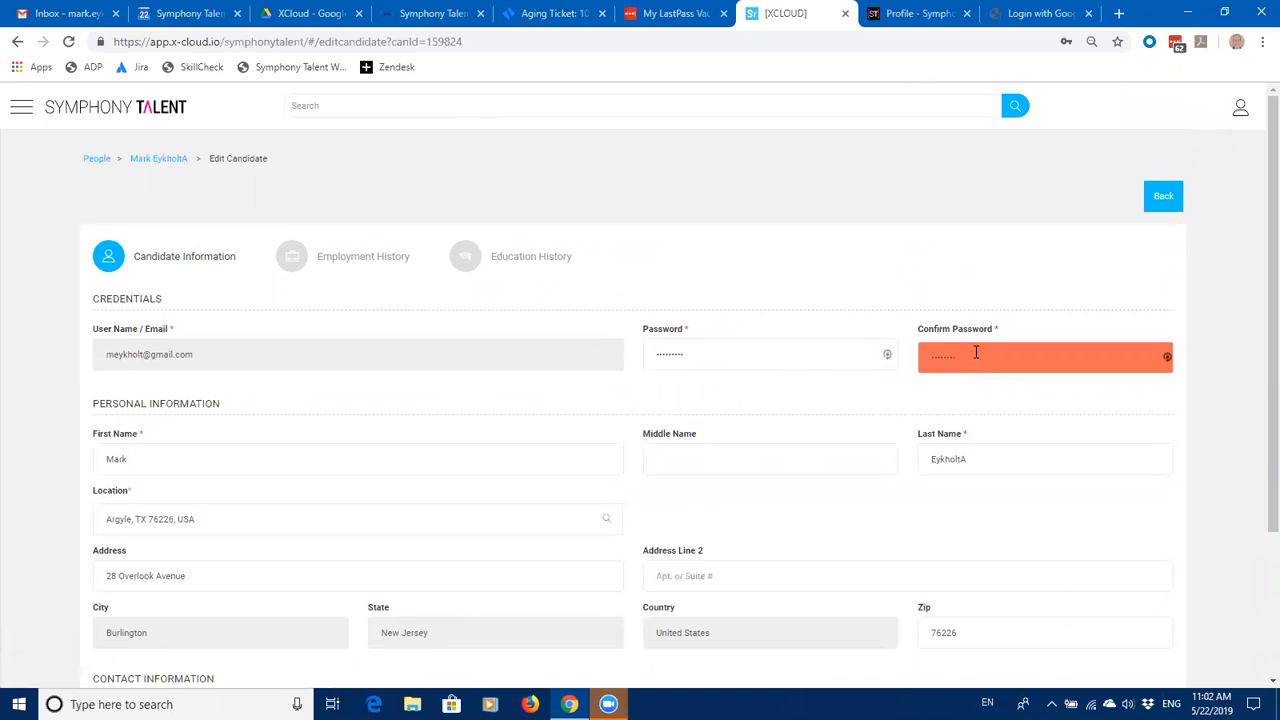
type("***")
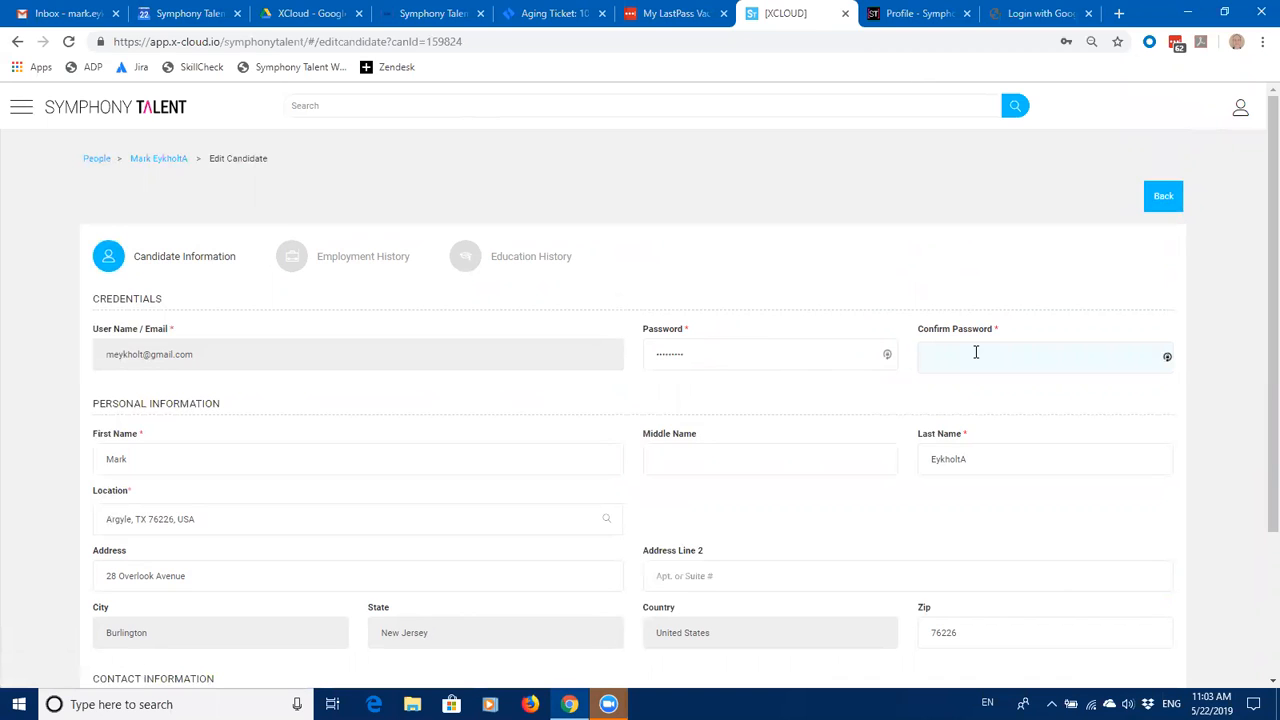
type("*")
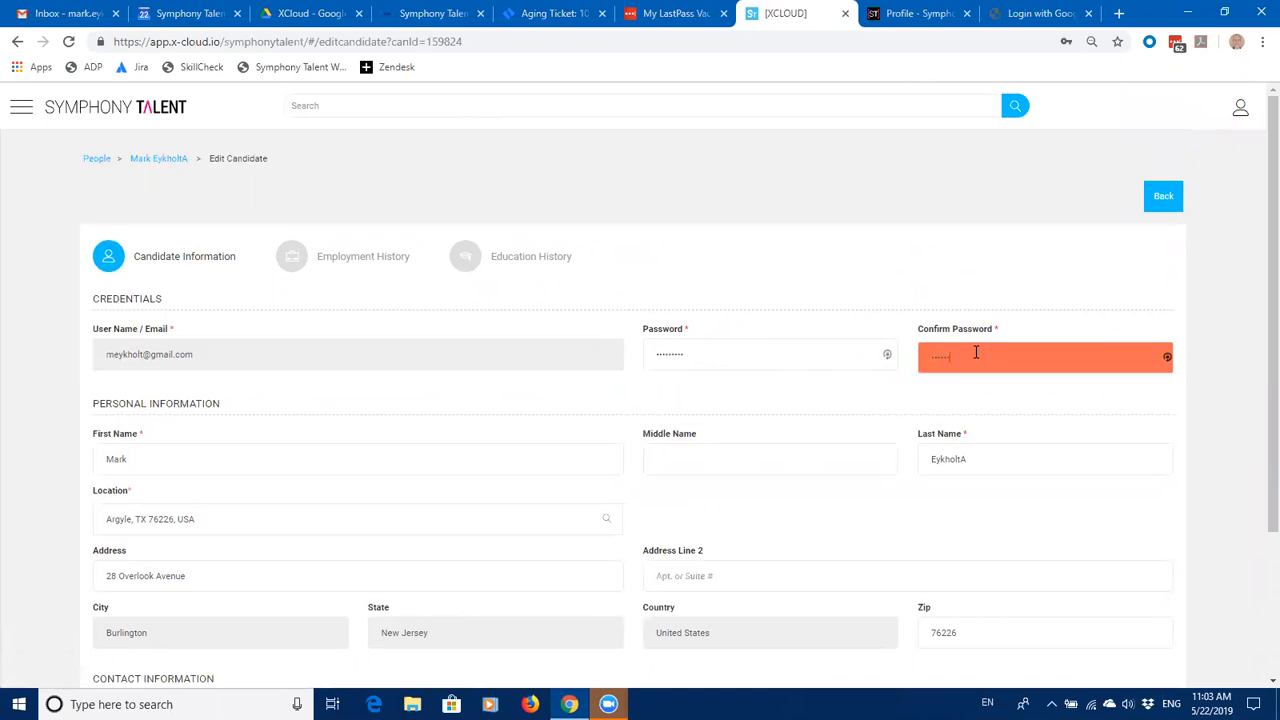
type("*")
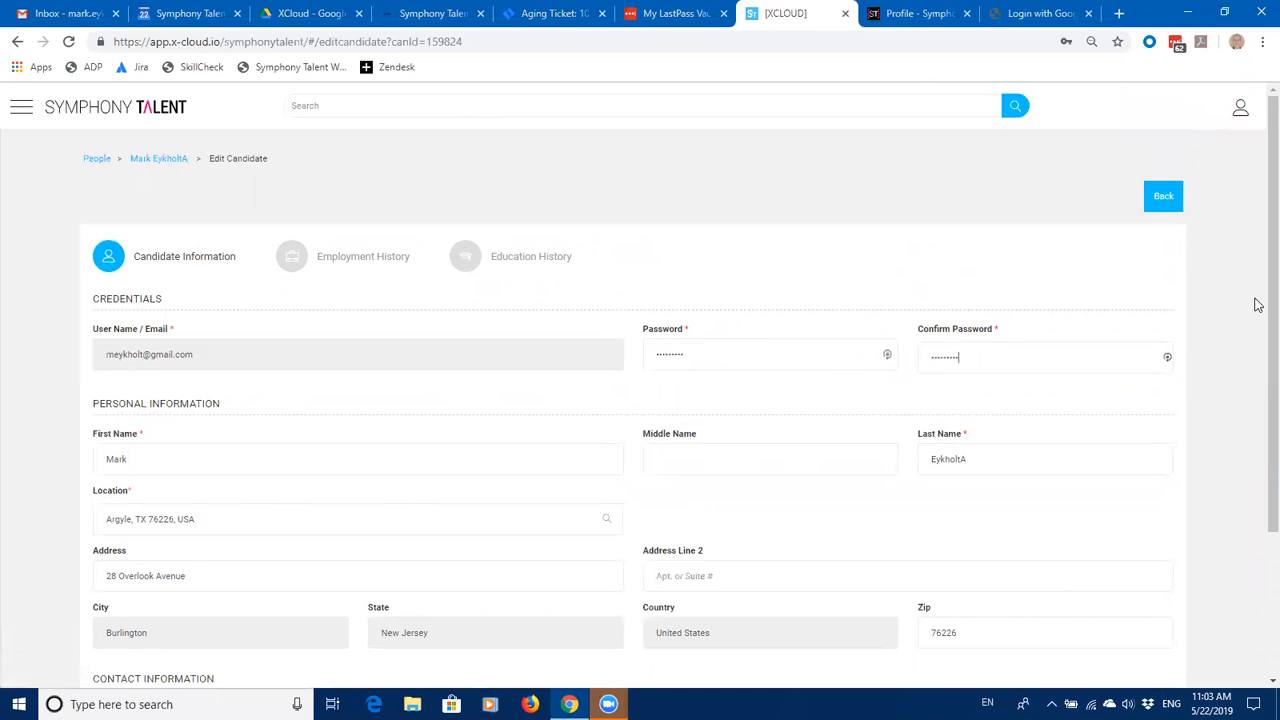
scroll(1257, 301, "down", 2)
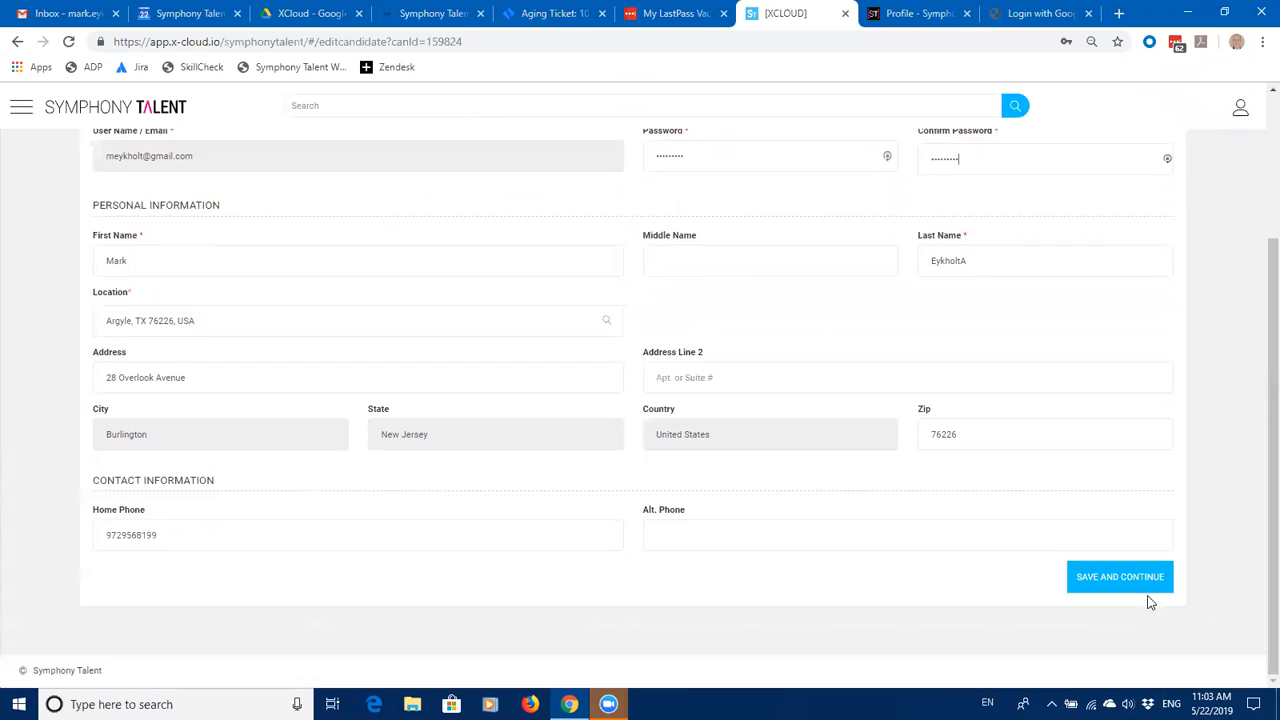
left_click(1122, 580)
Step: Change the location from Argyle, TX to the Burlington, Massachusetts suggestion, save and continue, and decline LastPass
left_click(202, 321)
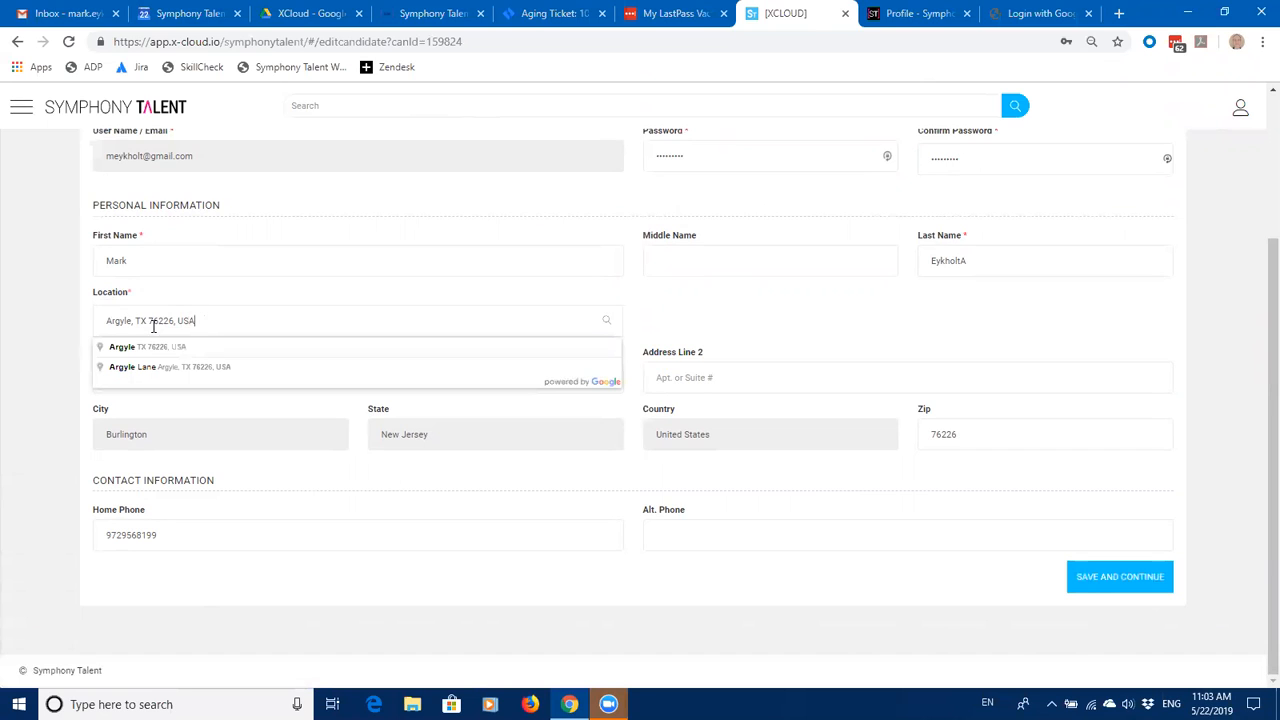
left_click_drag(153, 327, 91, 317)
type("Burlington")
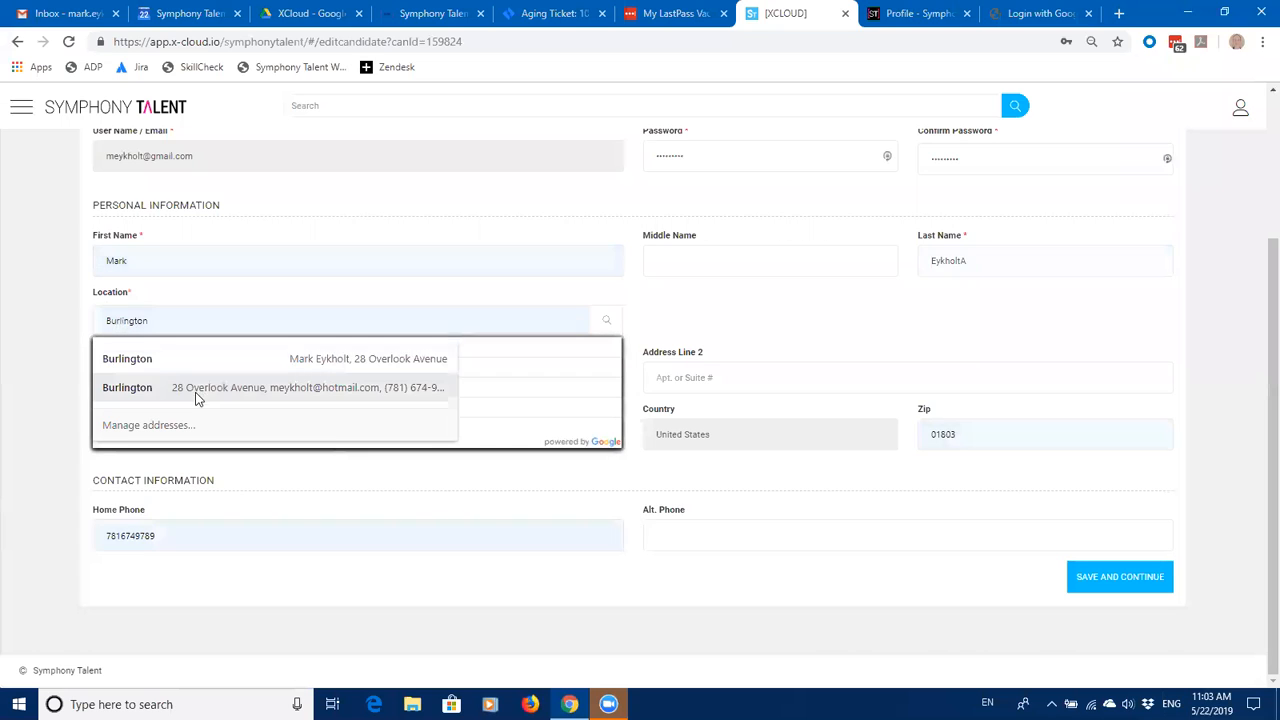
type(", MA, USA")
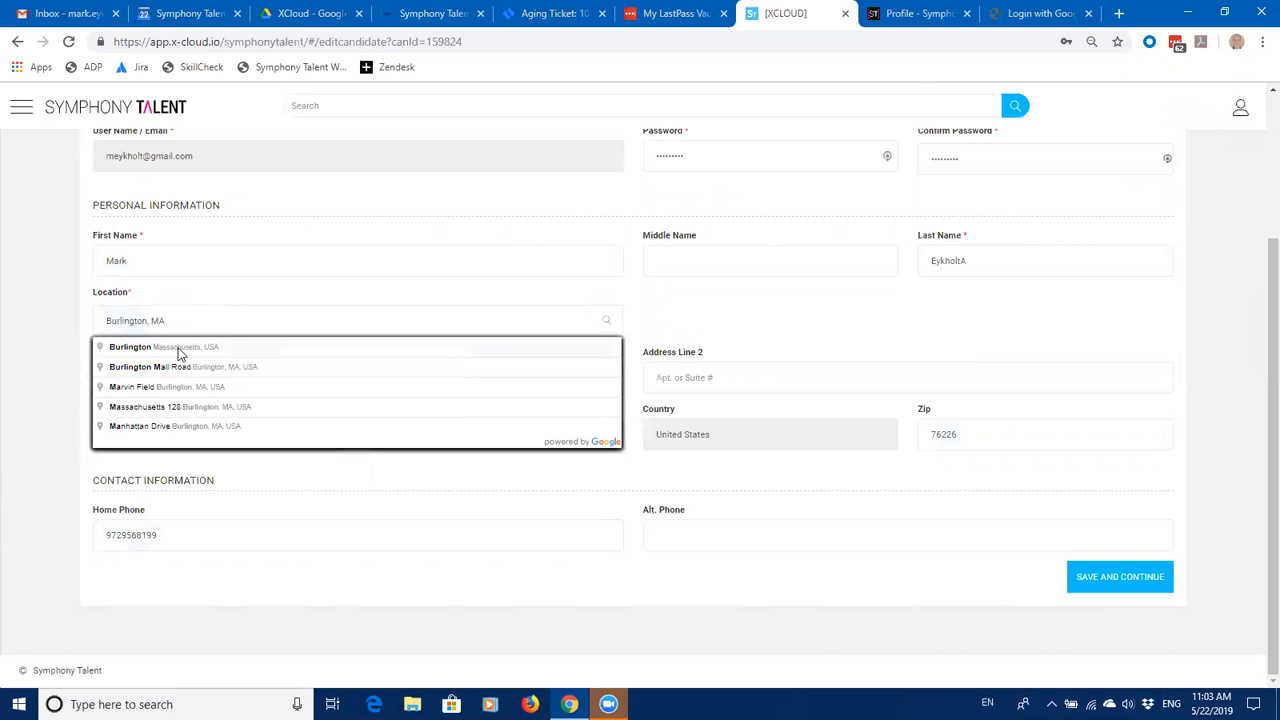
left_click(179, 350)
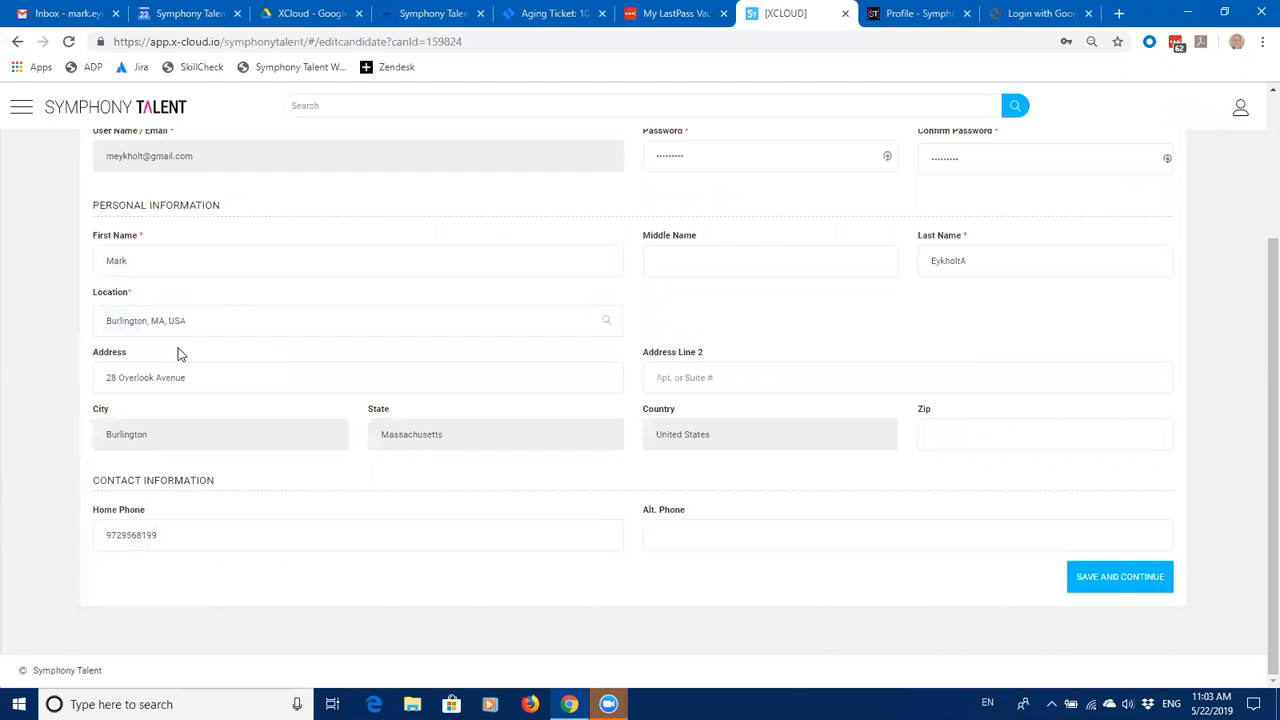
left_click(1110, 580)
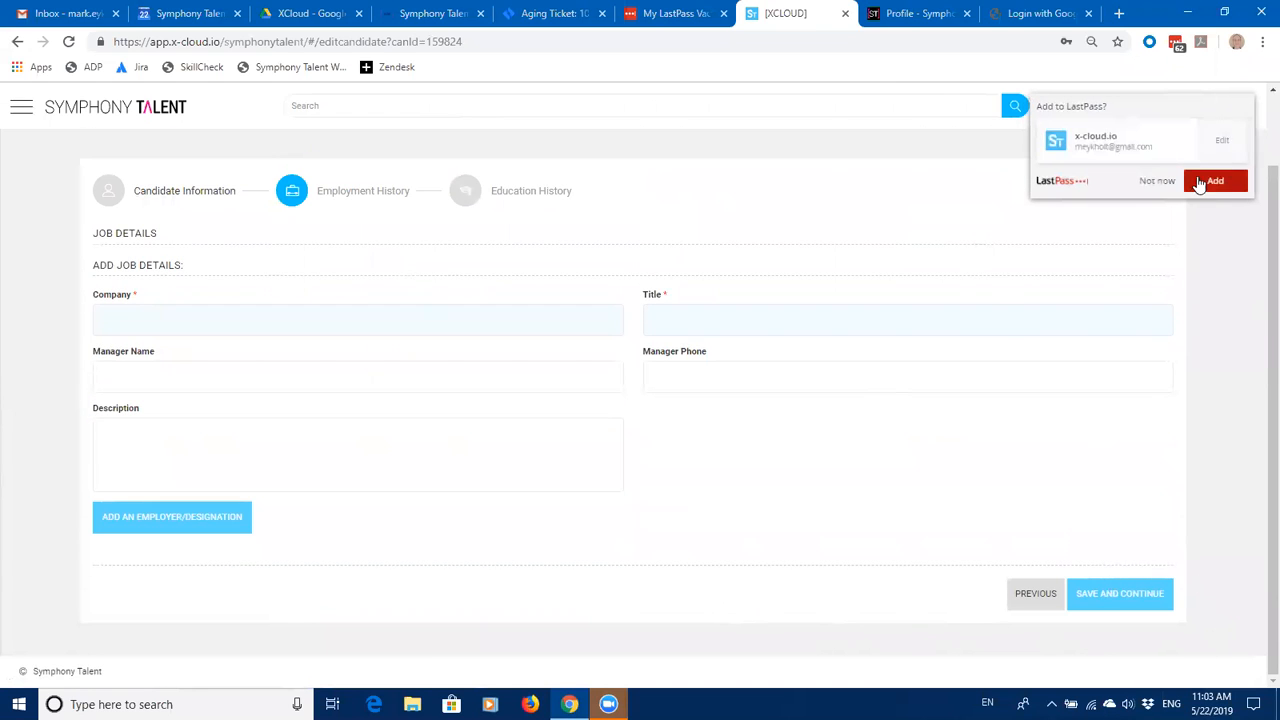
left_click(1164, 186)
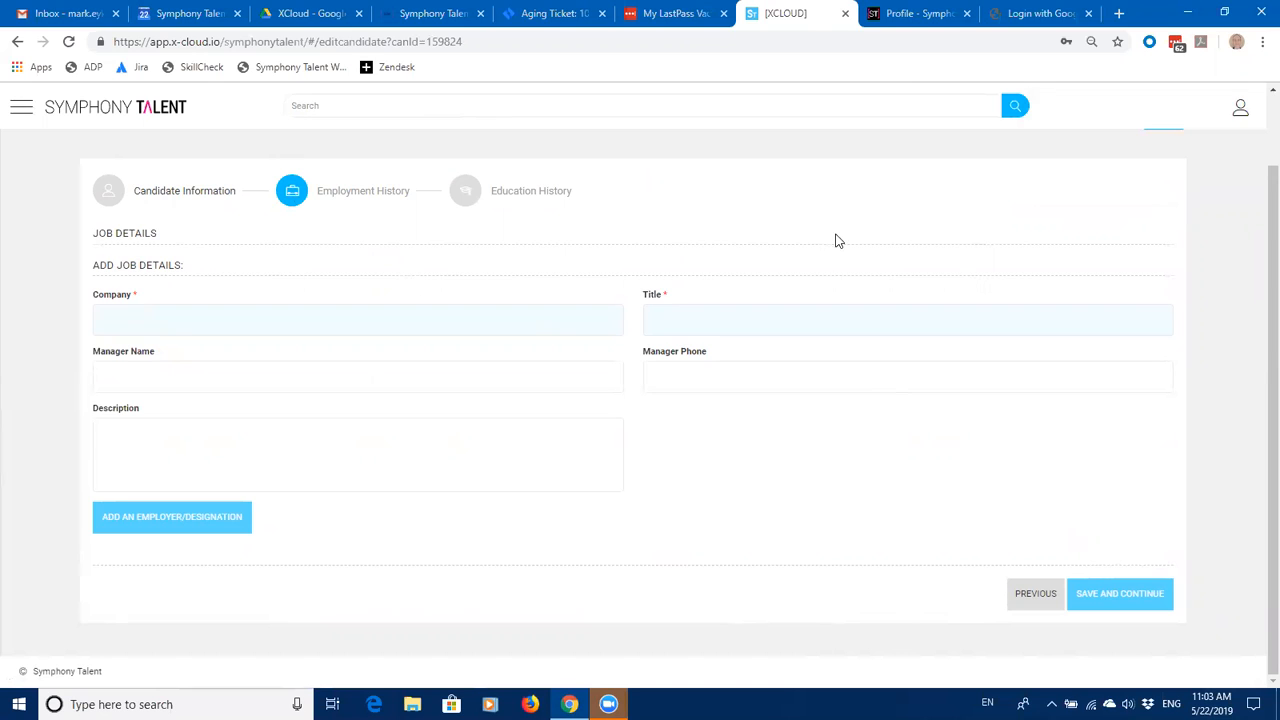